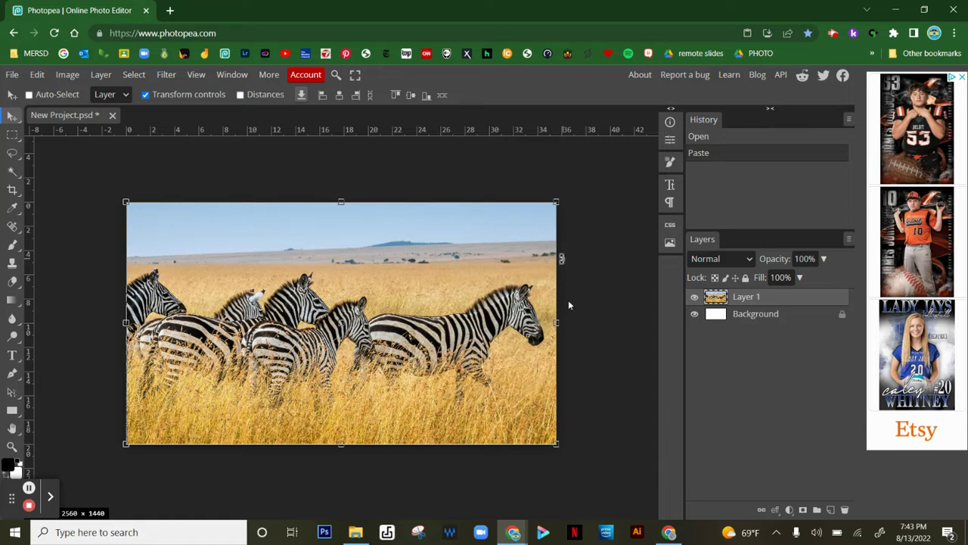
# Add a Black & White adjustment layer above Layer 1 to turn the zebra photo greyscale.
pyautogui.click(790, 509)
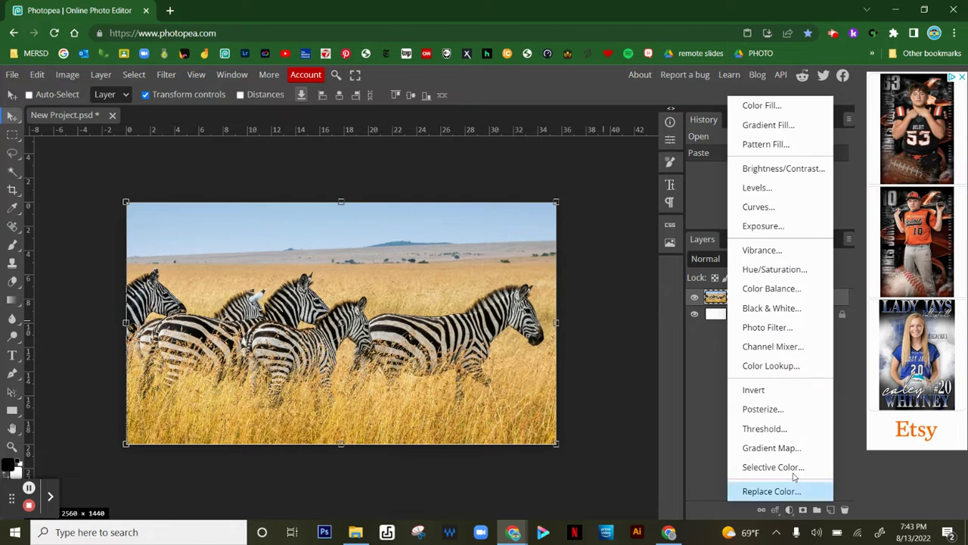
pyautogui.click(792, 308)
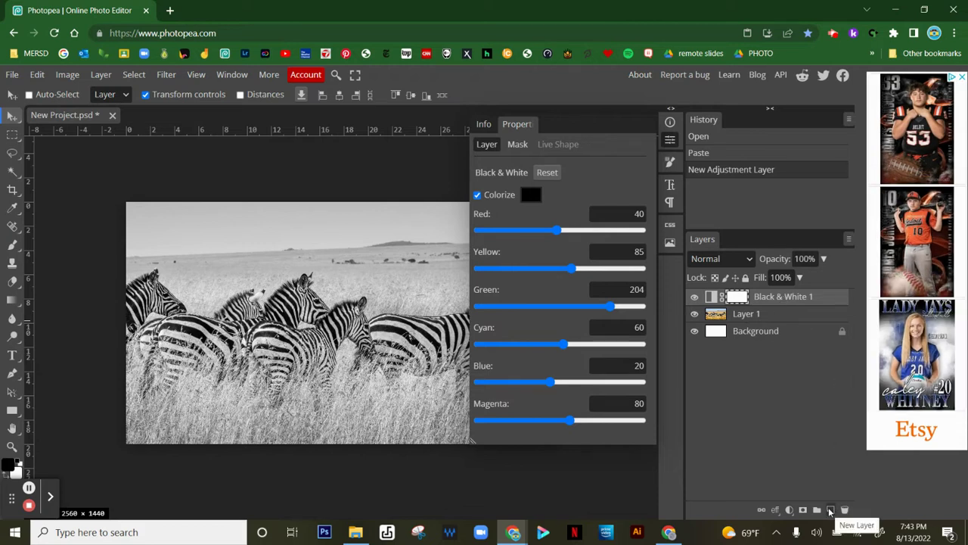
# Create Layer 2, Layer 3 and Layer 4 as empty layers, then close the Properties panel.
pyautogui.click(829, 510)
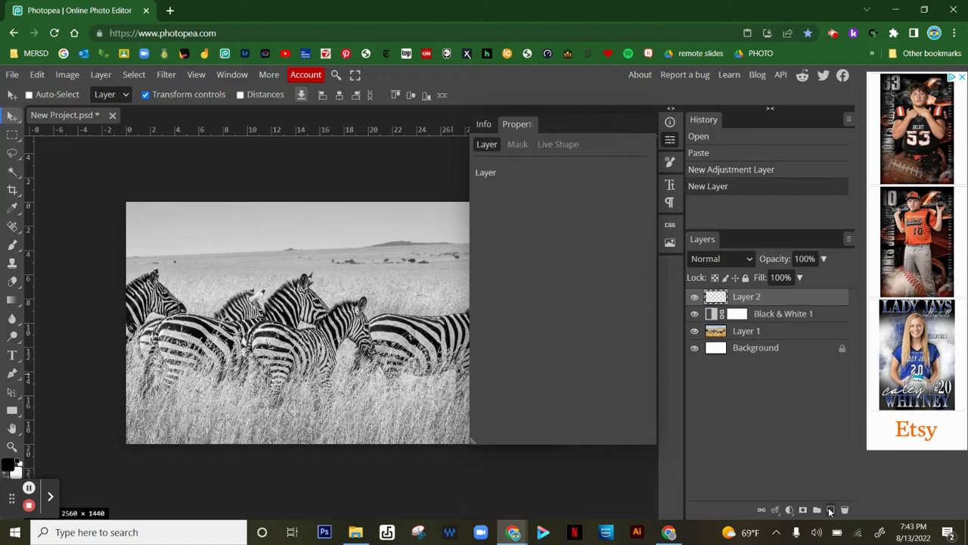
pyautogui.click(830, 510)
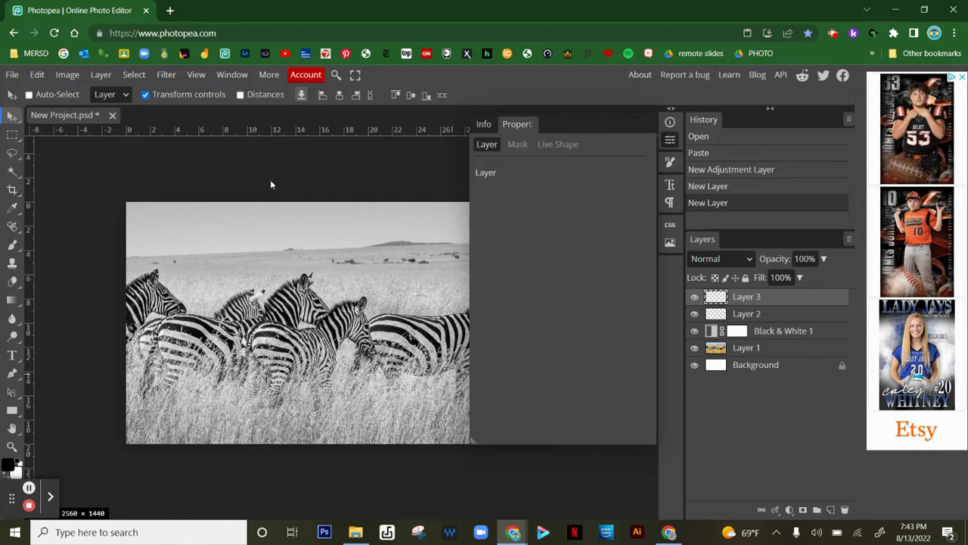
pyautogui.click(100, 74)
pyautogui.moveTo(112, 93)
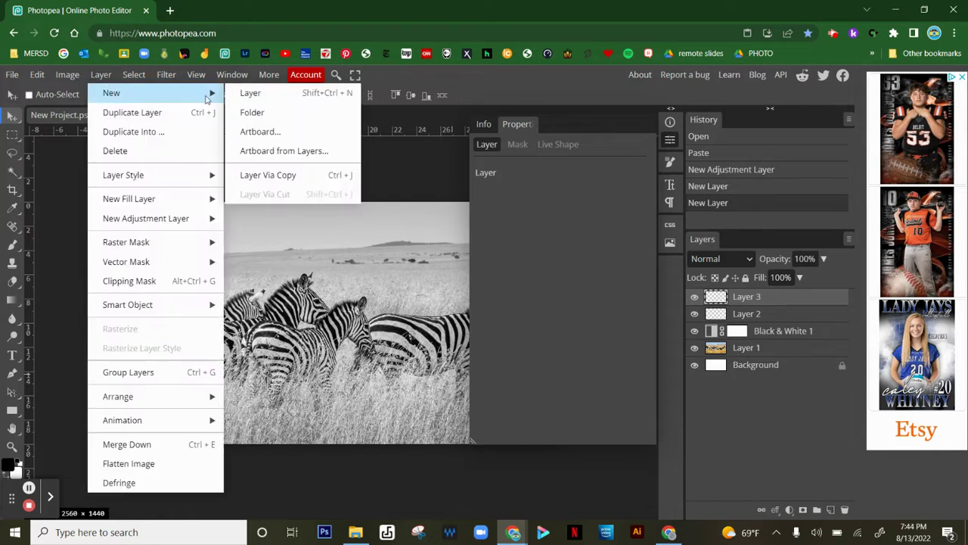
pyautogui.click(252, 94)
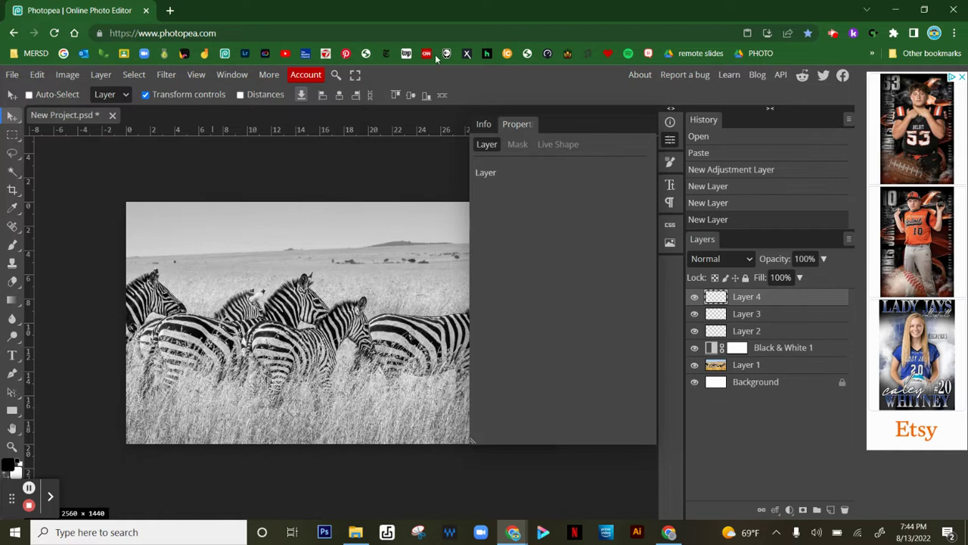
pyautogui.click(669, 142)
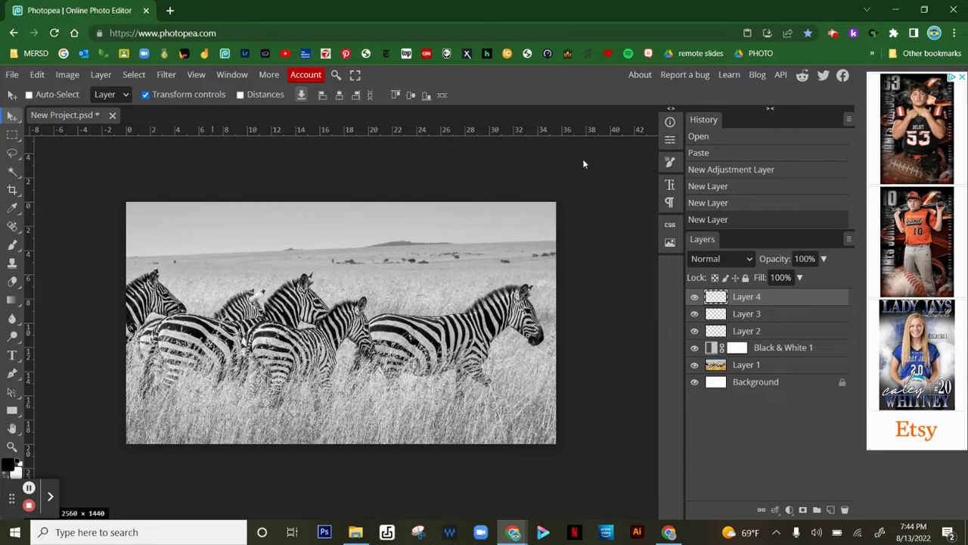
# Rename Layer 2 to 'red' and Layer 3 to 'aqua'.
pyautogui.doubleClick(745, 333)
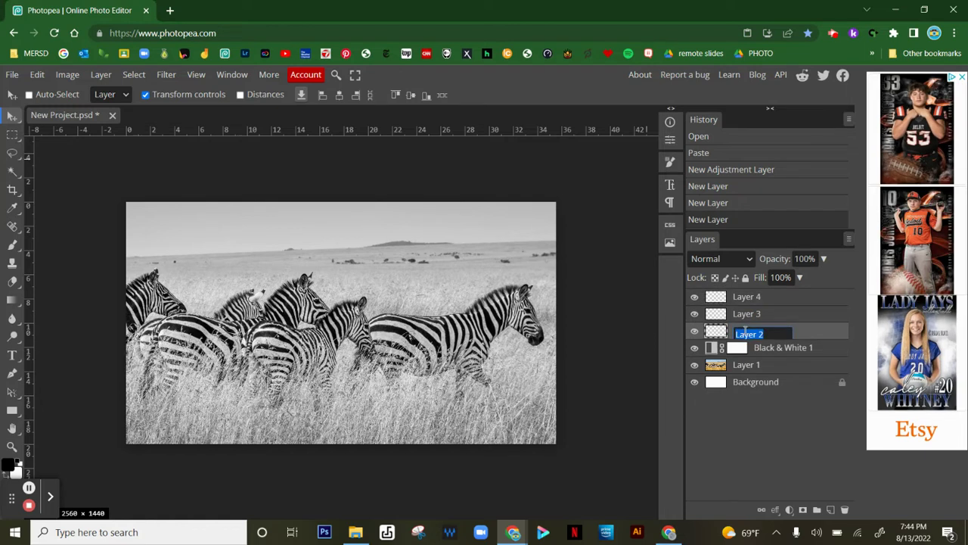
pyautogui.write('red')
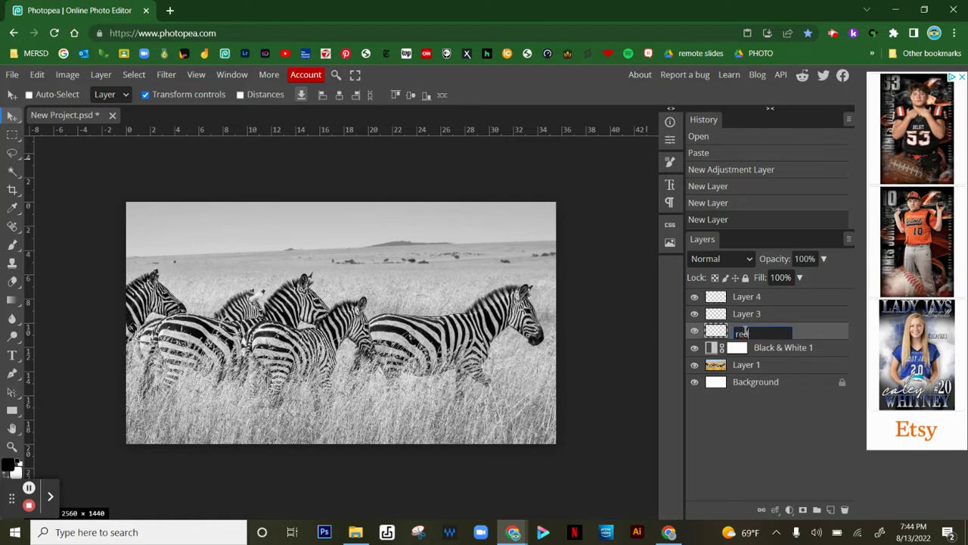
pyautogui.click(744, 317)
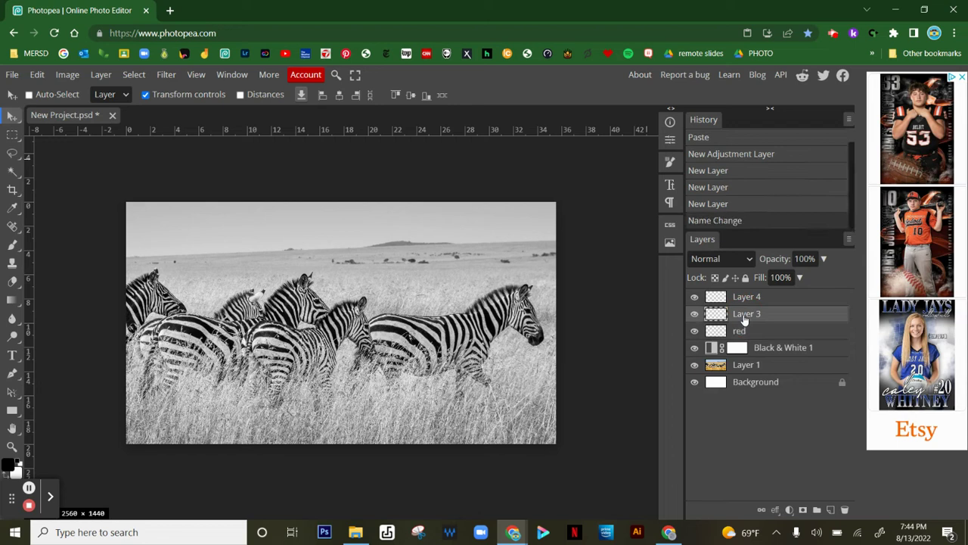
pyautogui.doubleClick(748, 314)
pyautogui.write('aqua')
pyautogui.press('Return')
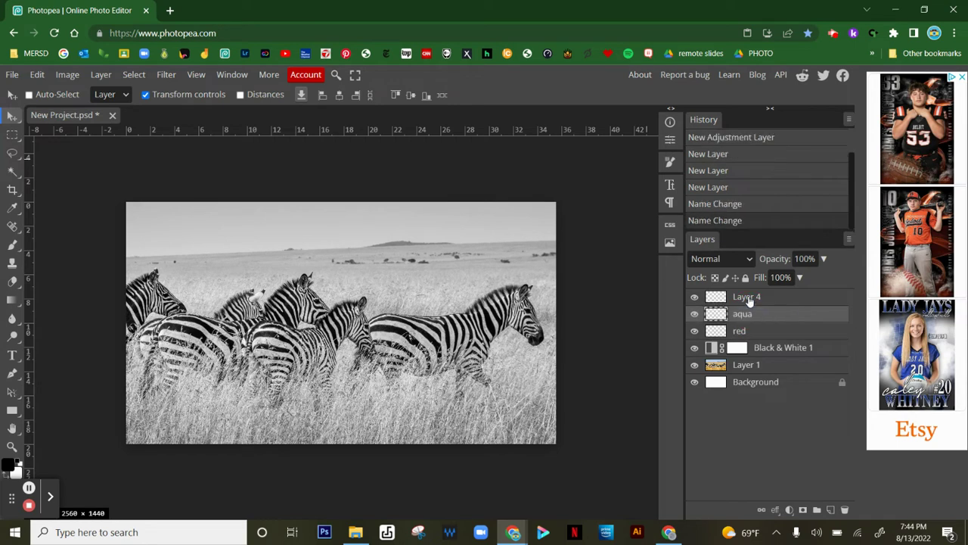
# Rename Layer 4 to 'green' and select the Black & White 1 adjustment layer.
pyautogui.click(749, 299)
pyautogui.doubleClick(749, 298)
pyautogui.write('green')
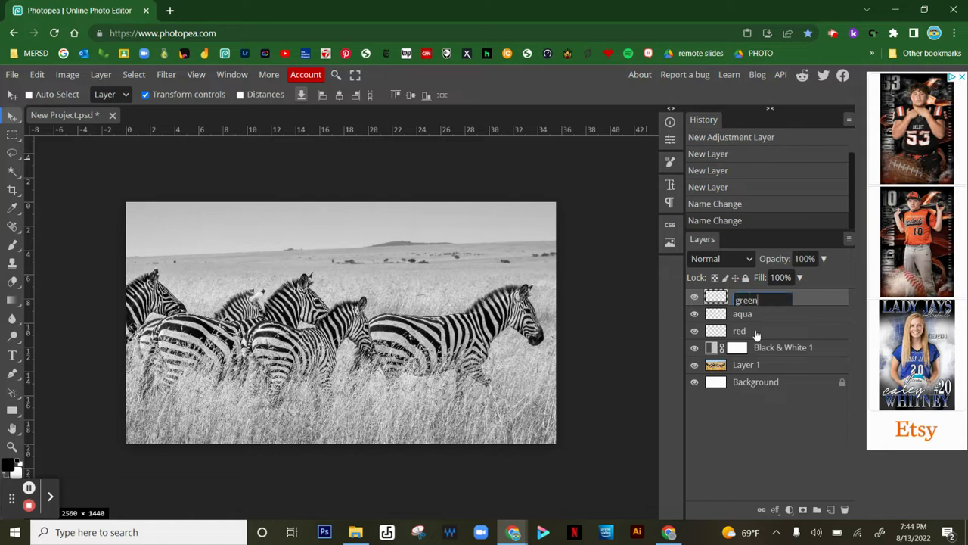
pyautogui.press('Return')
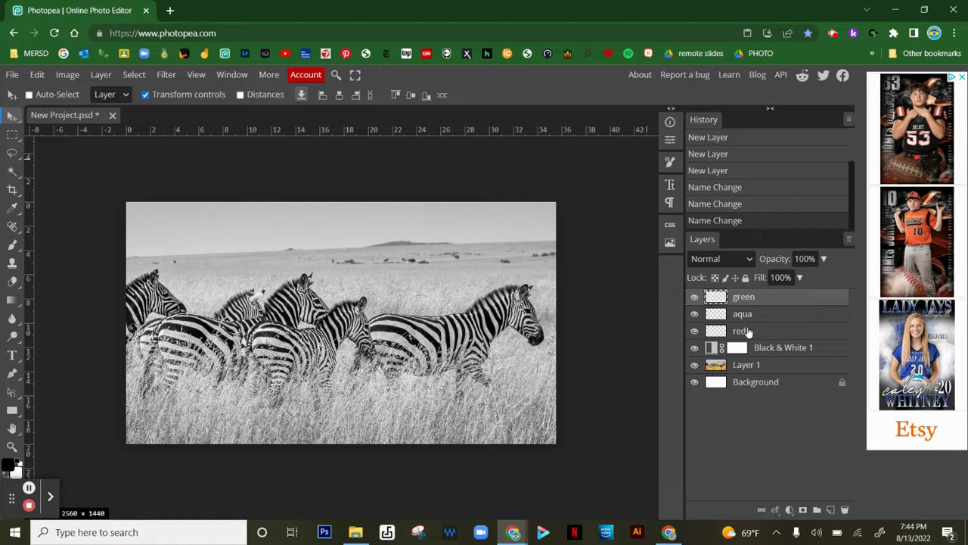
pyautogui.click(782, 351)
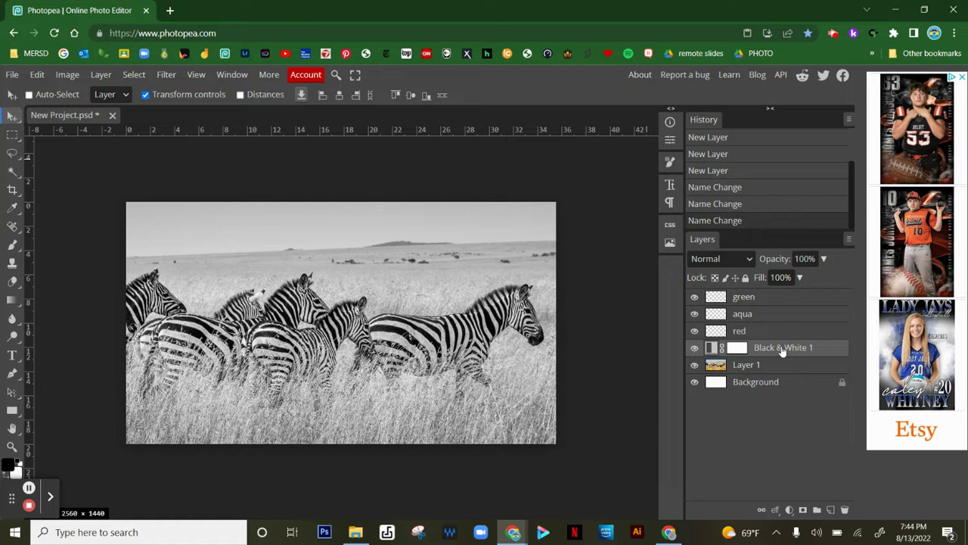
# On the red layer, take the Brush tool with foreground colour d42222.
pyautogui.click(723, 333)
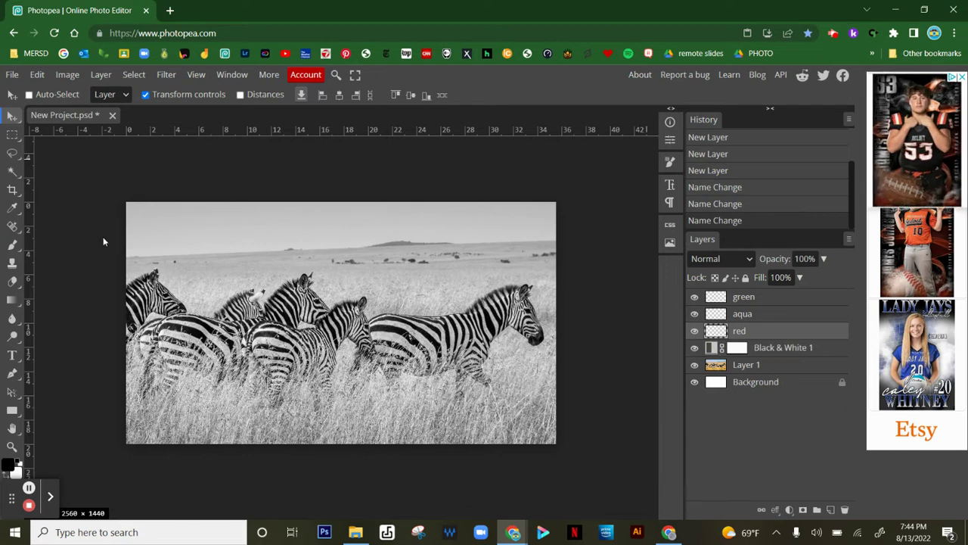
pyautogui.click(15, 246)
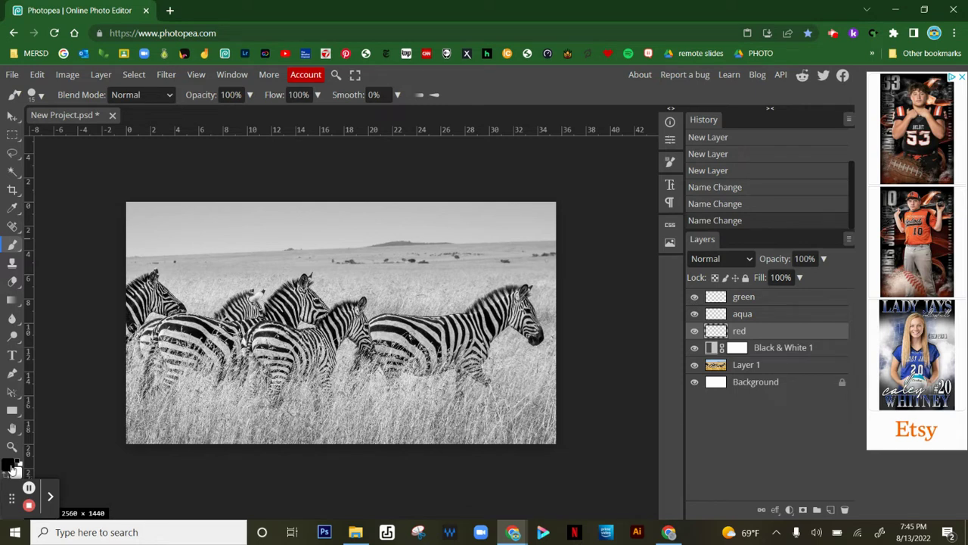
pyautogui.click(11, 465)
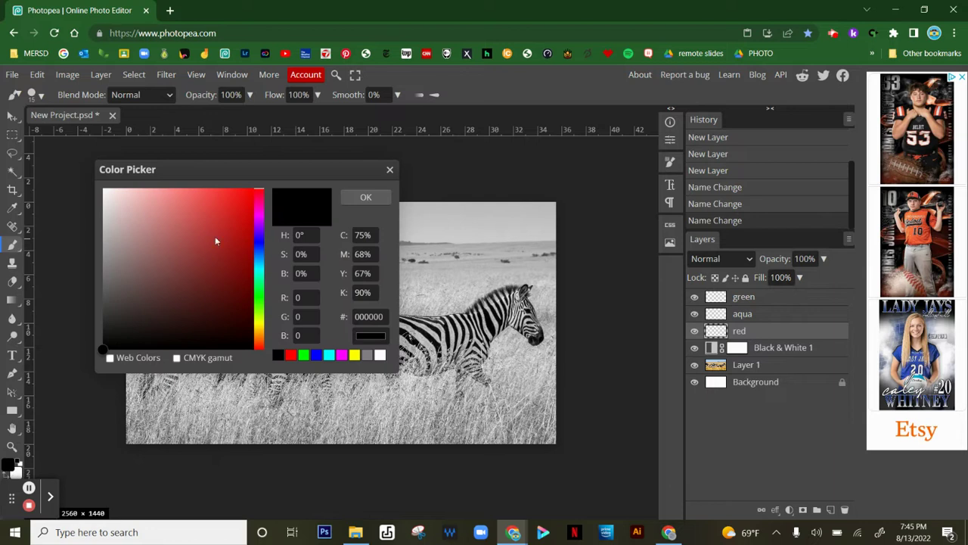
pyautogui.click(230, 215)
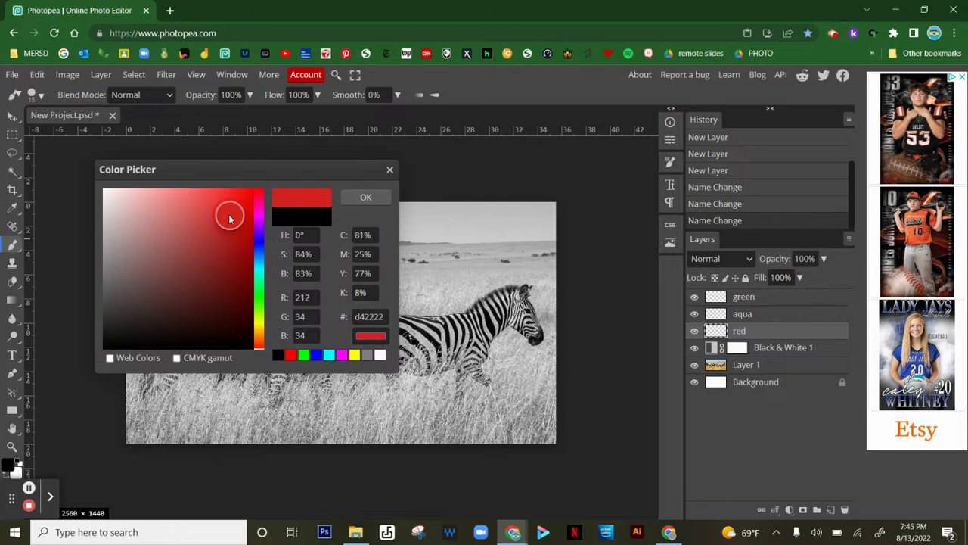
pyautogui.click(365, 198)
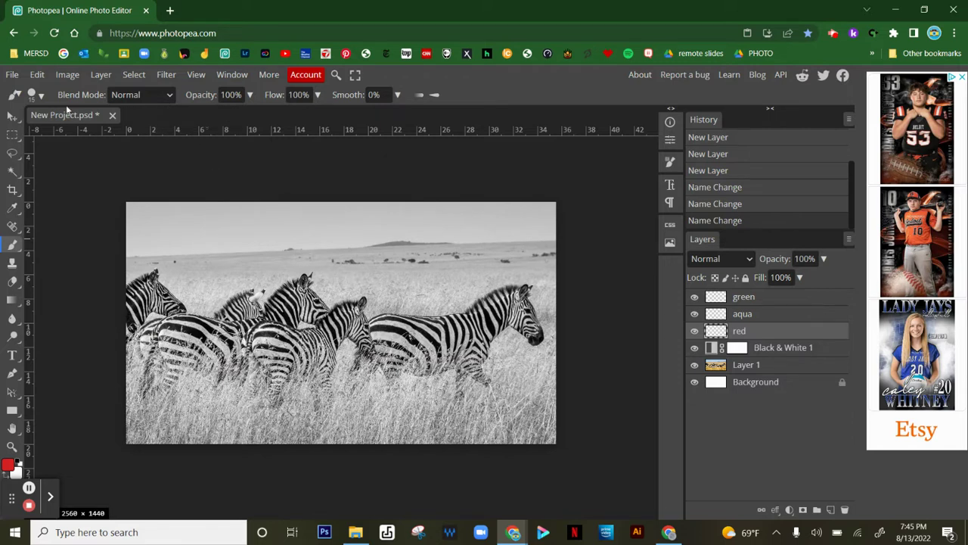
pyautogui.click(44, 95)
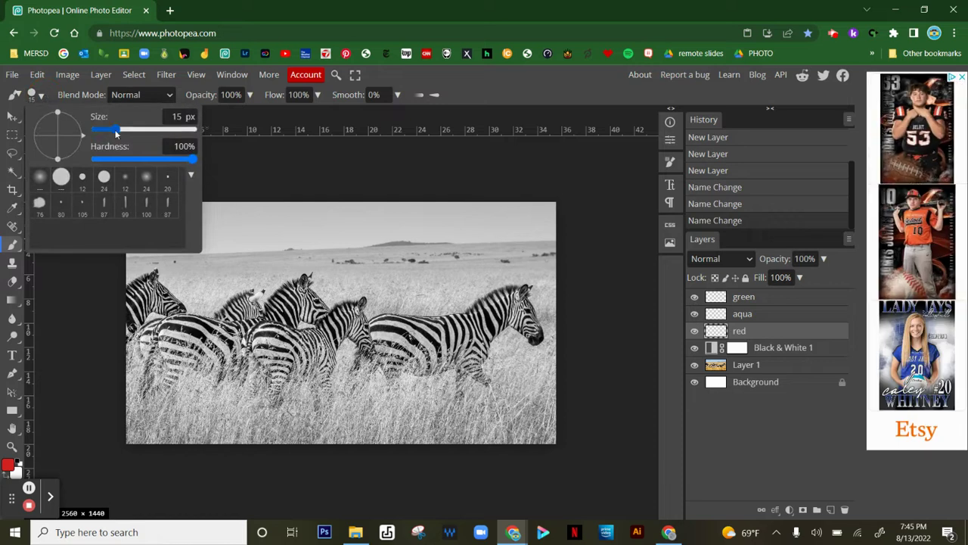
# Enlarge the brush to 99 px and paint a first red stroke across the right zebra's body.
pyautogui.click(121, 130)
pyautogui.moveTo(121, 131); pyautogui.dragTo(139, 130)
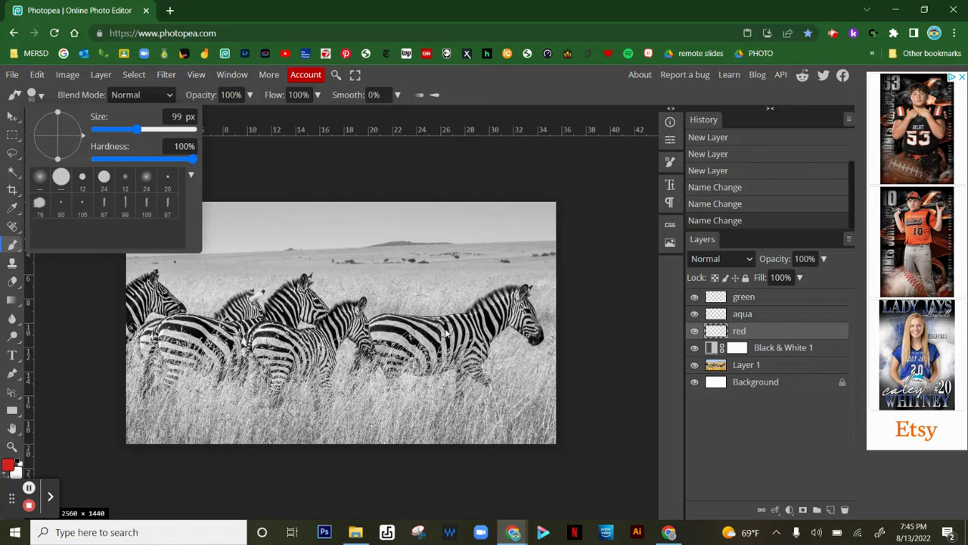
pyautogui.moveTo(446, 332); pyautogui.dragTo(390, 337)
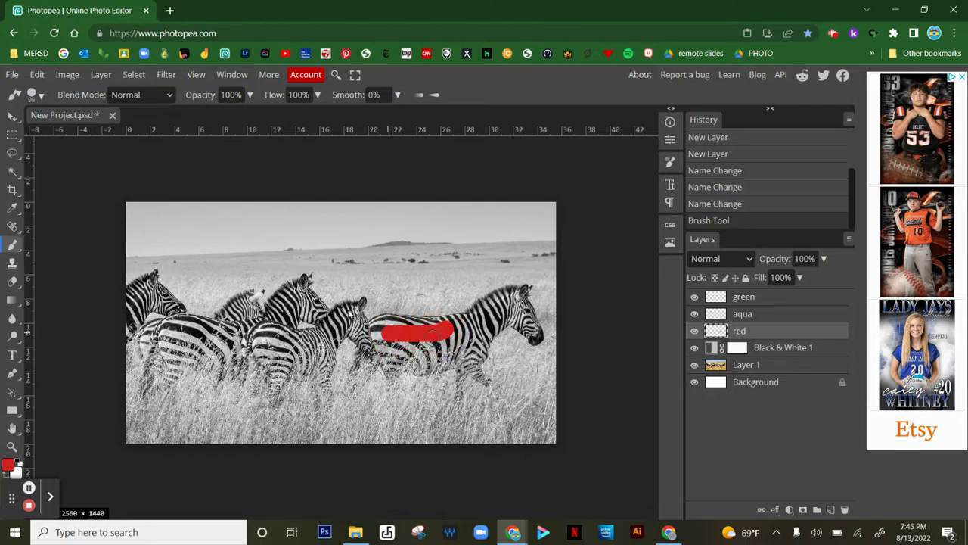
# Lower brush hardness and paint red over the zebra's body, neck, head, shoulder, legs and rump.
pyautogui.click(34, 94)
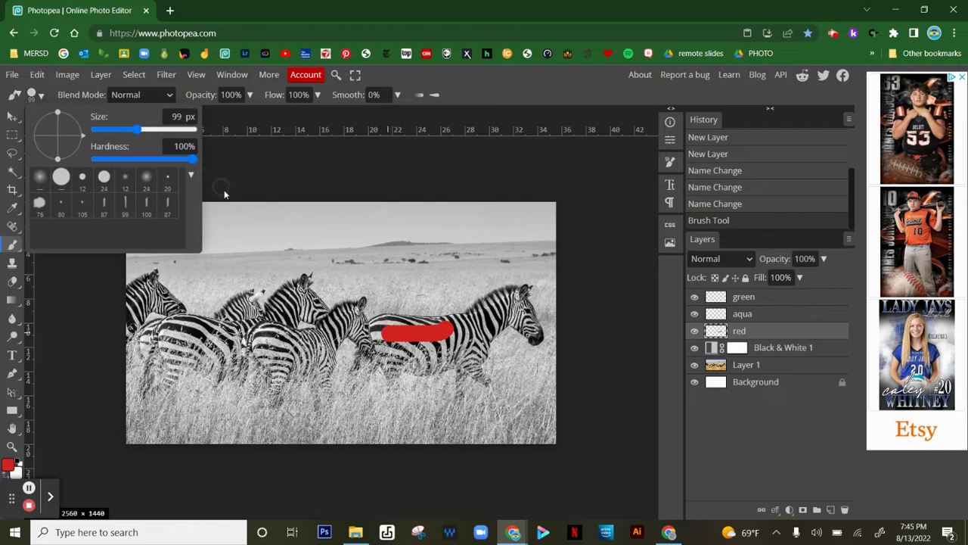
pyautogui.moveTo(194, 159); pyautogui.dragTo(94, 159)
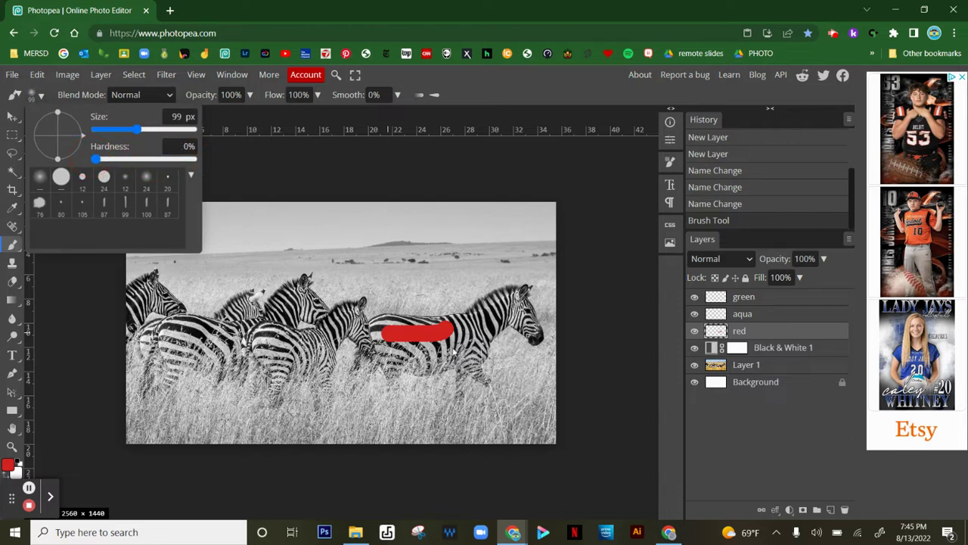
pyautogui.moveTo(478, 331)
pyautogui.mouseDown()
pyautogui.moveTo(457, 361)
pyautogui.moveTo(415, 361)
pyautogui.mouseUp()
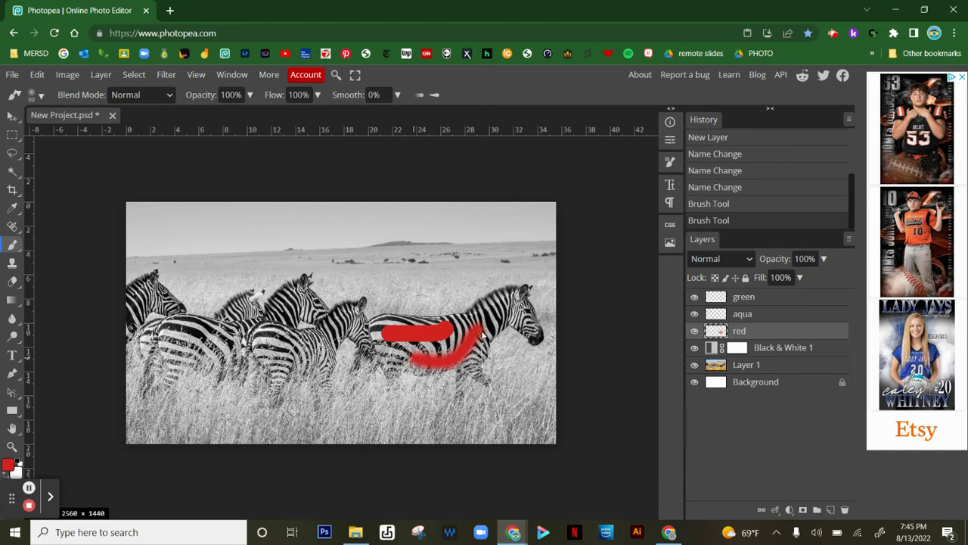
pyautogui.moveTo(489, 323)
pyautogui.mouseDown()
pyautogui.moveTo(501, 296)
pyautogui.moveTo(534, 303)
pyautogui.moveTo(531, 336)
pyautogui.moveTo(507, 318)
pyautogui.moveTo(522, 333)
pyautogui.moveTo(529, 325)
pyautogui.moveTo(535, 341)
pyautogui.moveTo(542, 323)
pyautogui.moveTo(524, 313)
pyautogui.mouseUp()
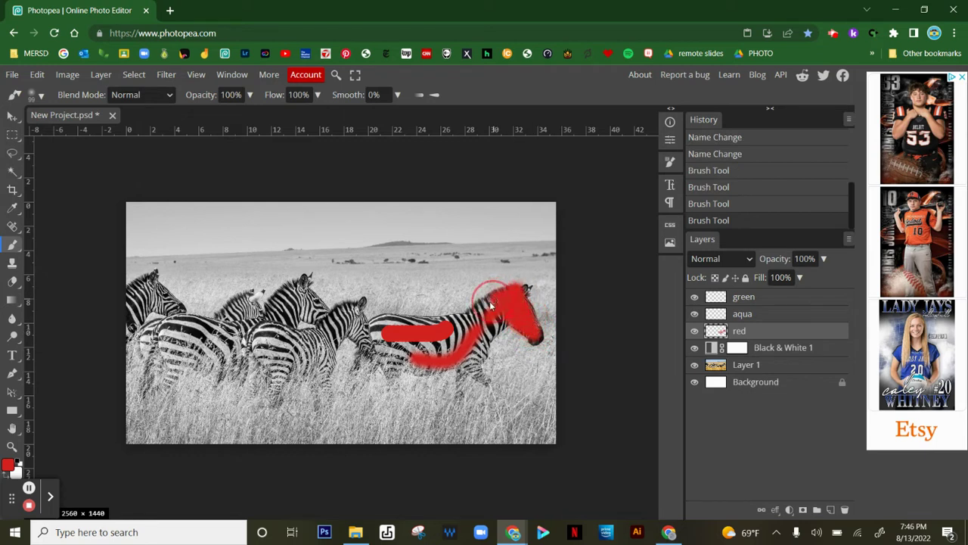
pyautogui.moveTo(490, 302)
pyautogui.mouseDown()
pyautogui.moveTo(454, 346)
pyautogui.moveTo(495, 324)
pyautogui.moveTo(499, 334)
pyautogui.moveTo(502, 319)
pyautogui.moveTo(481, 349)
pyautogui.mouseUp()
pyautogui.moveTo(481, 350)
pyautogui.mouseDown()
pyautogui.moveTo(475, 371)
pyautogui.moveTo(485, 373)
pyautogui.mouseUp()
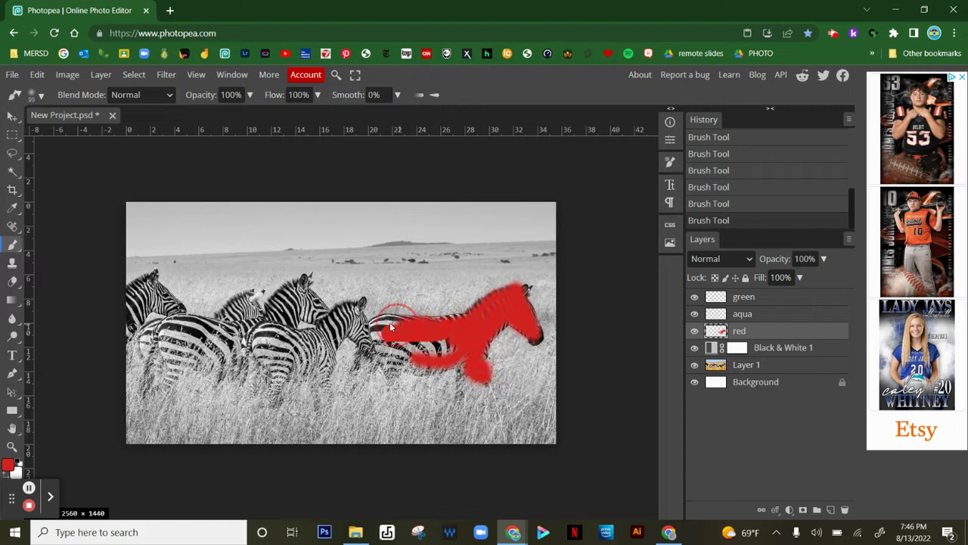
pyautogui.moveTo(382, 318)
pyautogui.mouseDown()
pyautogui.moveTo(375, 345)
pyautogui.moveTo(395, 391)
pyautogui.moveTo(398, 349)
pyautogui.moveTo(443, 346)
pyautogui.moveTo(378, 368)
pyautogui.moveTo(435, 382)
pyautogui.moveTo(456, 351)
pyautogui.mouseUp()
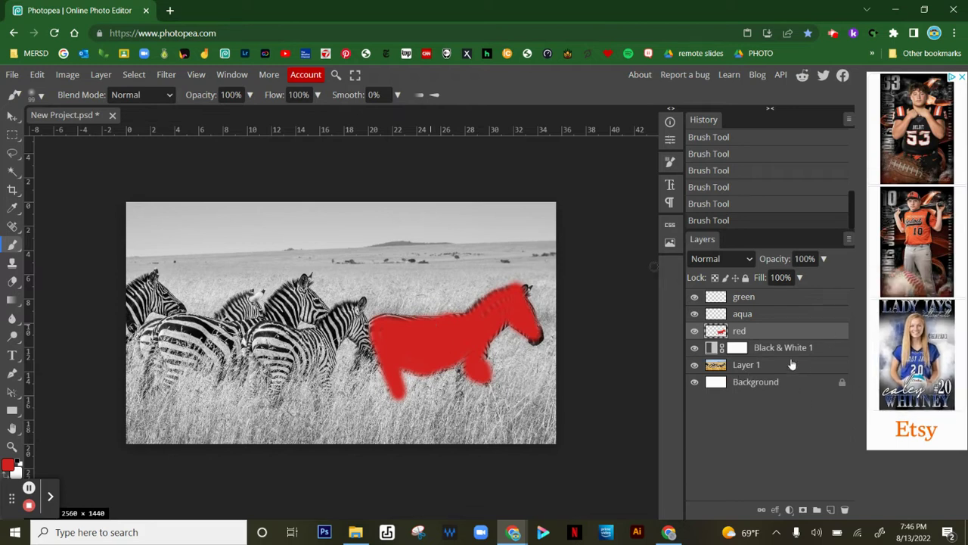
# Try Multiply, Lighten and Color Dodge on the red layer, settling on Darken blend mode.
pyautogui.click(747, 261)
pyautogui.click(745, 317)
pyautogui.click(745, 259)
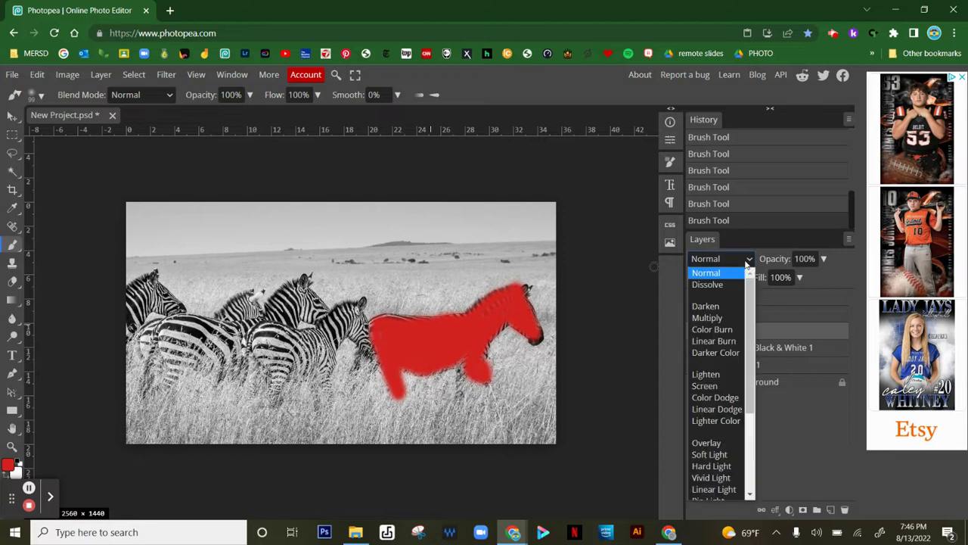
pyautogui.click(739, 318)
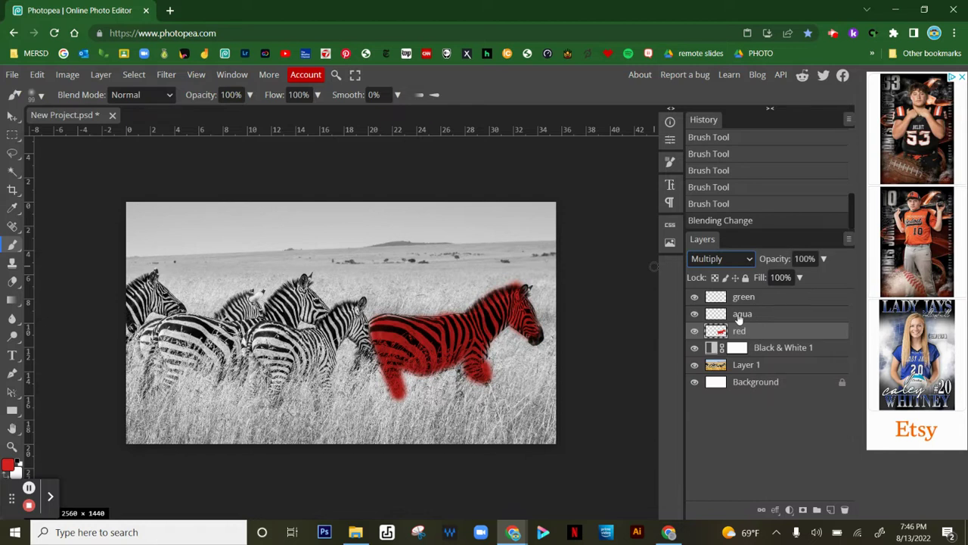
pyautogui.click(748, 259)
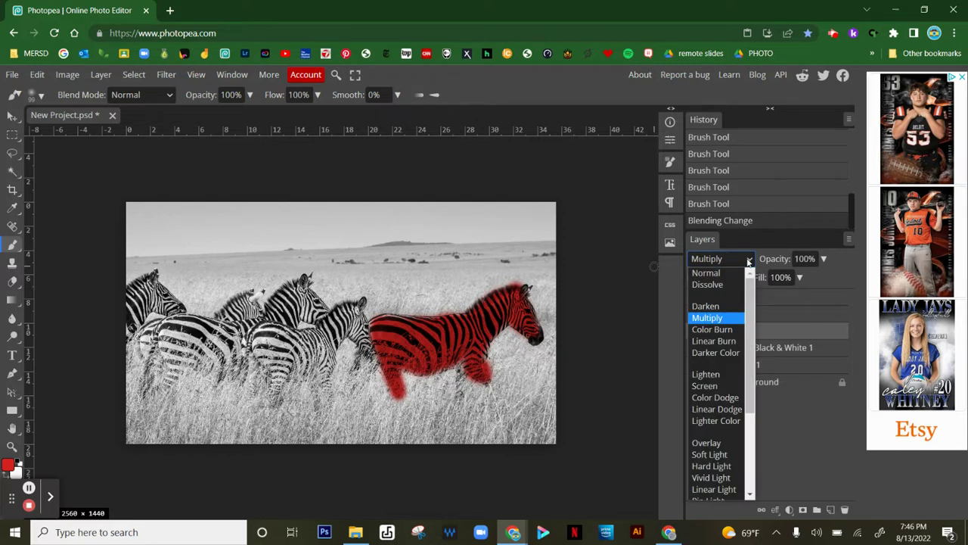
pyautogui.click(725, 374)
pyautogui.click(751, 259)
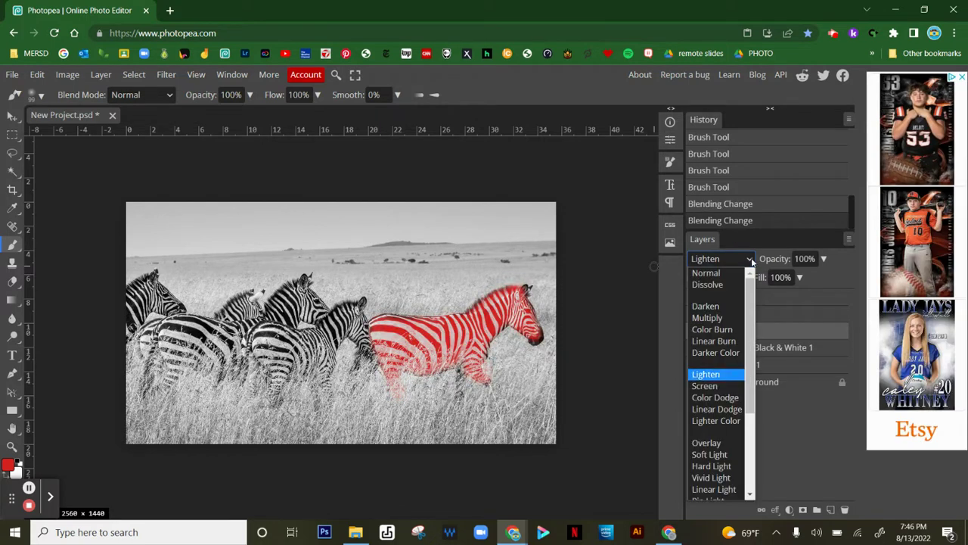
pyautogui.click(742, 397)
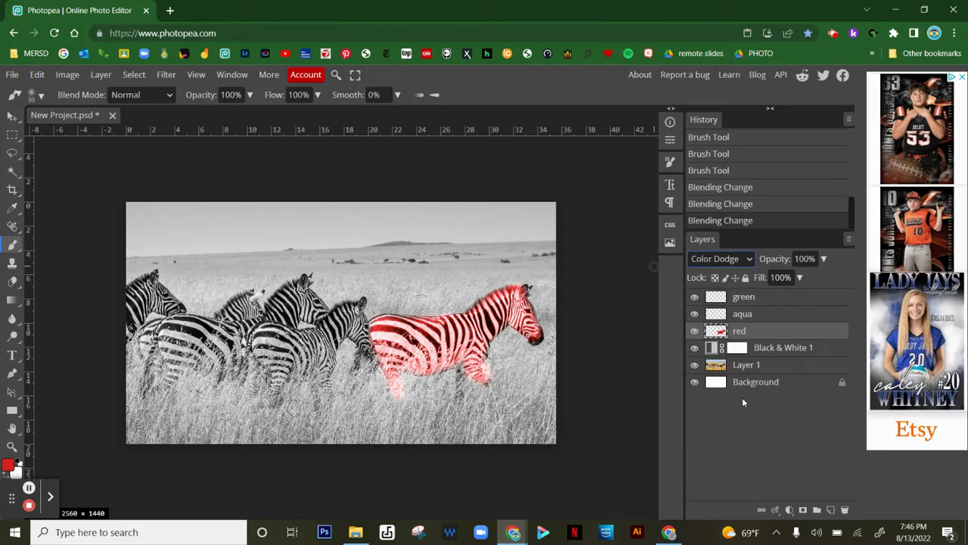
pyautogui.click(750, 260)
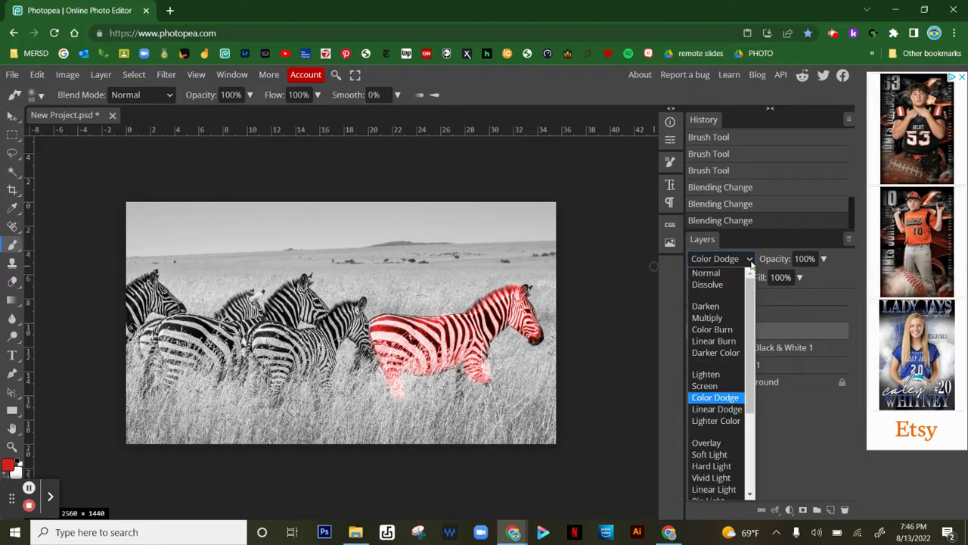
pyautogui.click(728, 306)
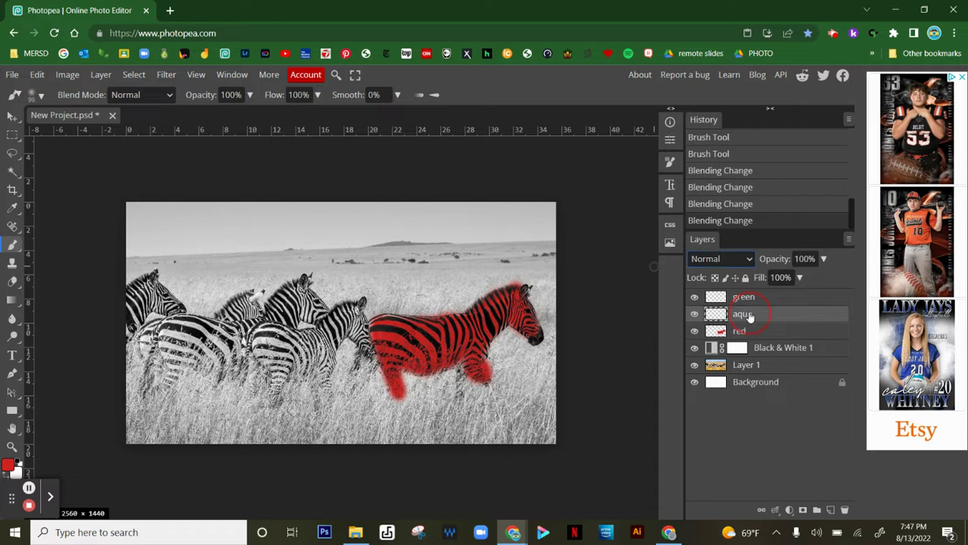
pyautogui.click(750, 316)
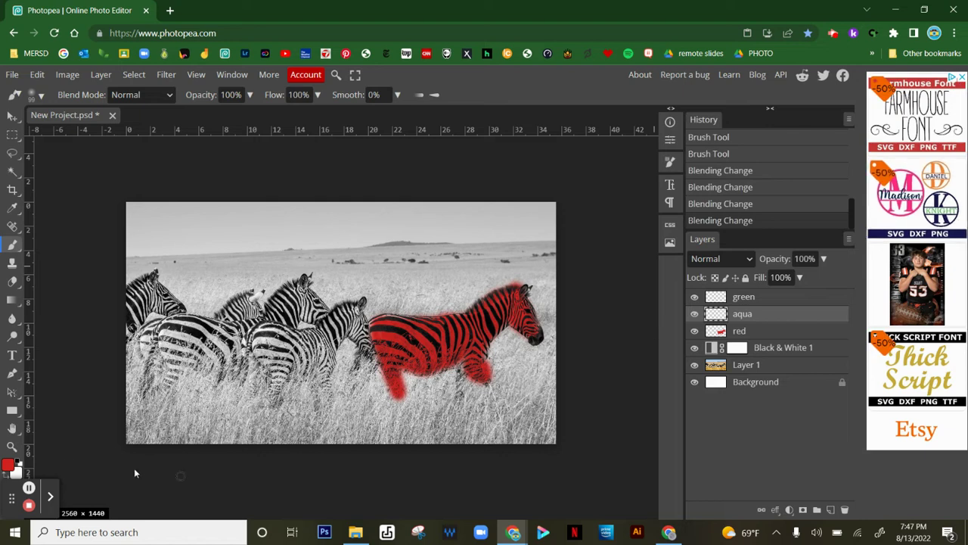
# Set the foreground colour to cyan 22c0cc and begin painting the middle zebra.
pyautogui.click(8, 465)
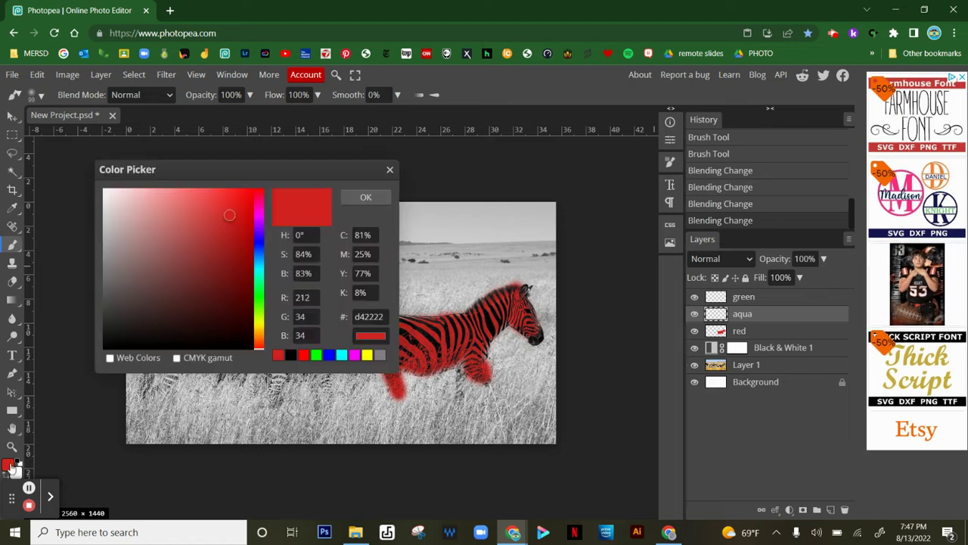
pyautogui.click(261, 243)
pyautogui.click(261, 265)
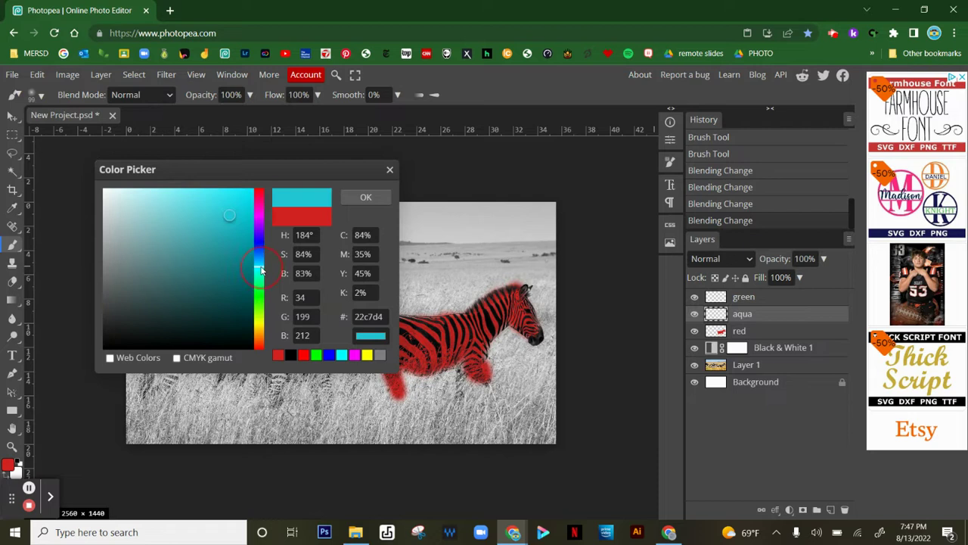
pyautogui.moveTo(233, 243); pyautogui.dragTo(217, 261)
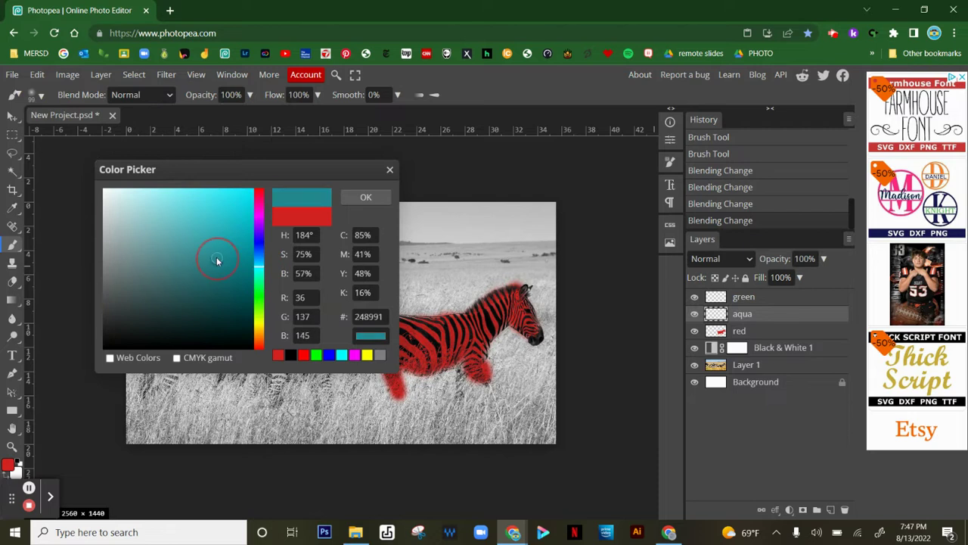
pyautogui.click(229, 217)
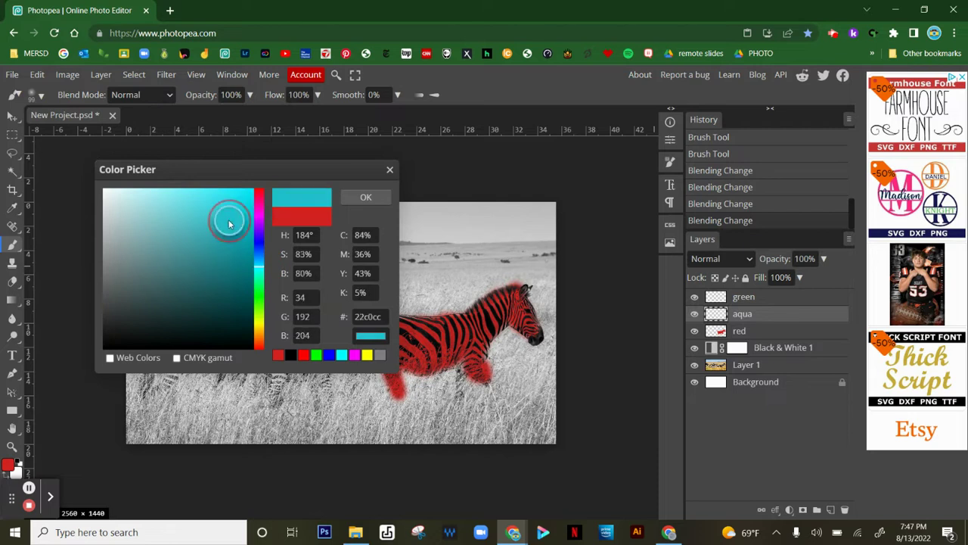
pyautogui.click(366, 197)
pyautogui.moveTo(311, 349)
pyautogui.mouseDown()
pyautogui.moveTo(257, 350)
pyautogui.moveTo(254, 370)
pyautogui.moveTo(253, 329)
pyautogui.moveTo(291, 321)
pyautogui.moveTo(325, 339)
pyautogui.moveTo(349, 326)
pyautogui.moveTo(295, 355)
pyautogui.moveTo(265, 352)
pyautogui.moveTo(278, 391)
pyautogui.moveTo(271, 386)
pyautogui.moveTo(286, 363)
pyautogui.mouseUp()
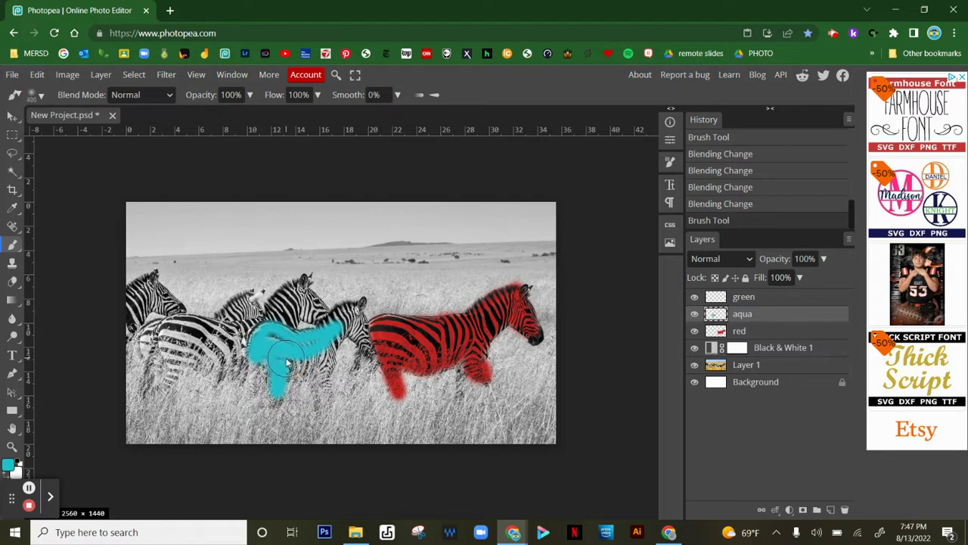
# Paint the middle zebra's body, neck, head and legs cyan, shrinking the brush for detail.
pyautogui.moveTo(287, 364)
pyautogui.mouseDown()
pyautogui.moveTo(322, 363)
pyautogui.moveTo(301, 366)
pyautogui.moveTo(279, 350)
pyautogui.moveTo(330, 339)
pyautogui.mouseUp()
pyautogui.press('[')
pyautogui.press('[')
pyautogui.press('[')
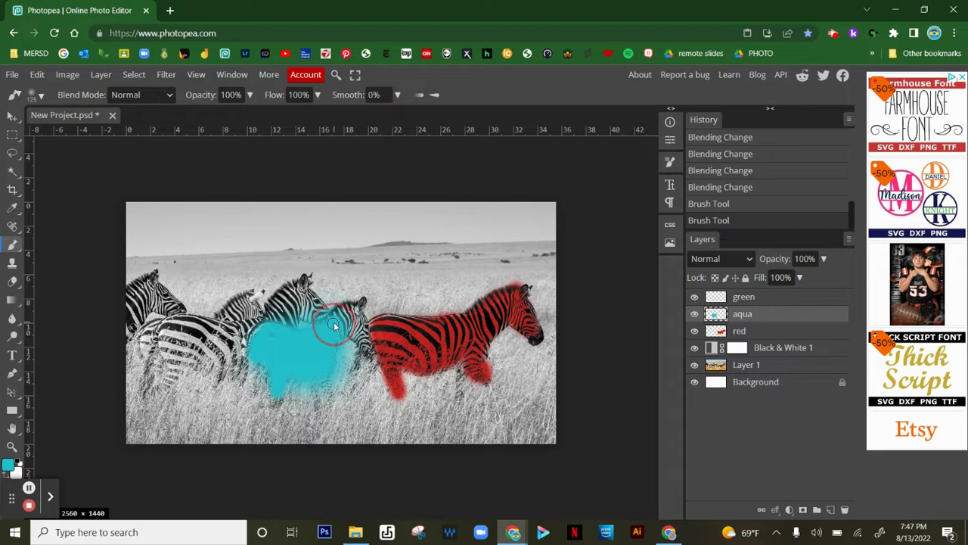
pyautogui.moveTo(334, 322)
pyautogui.mouseDown()
pyautogui.moveTo(361, 308)
pyautogui.moveTo(352, 338)
pyautogui.moveTo(366, 355)
pyautogui.moveTo(355, 322)
pyautogui.moveTo(345, 340)
pyautogui.moveTo(365, 335)
pyautogui.moveTo(344, 310)
pyautogui.mouseUp()
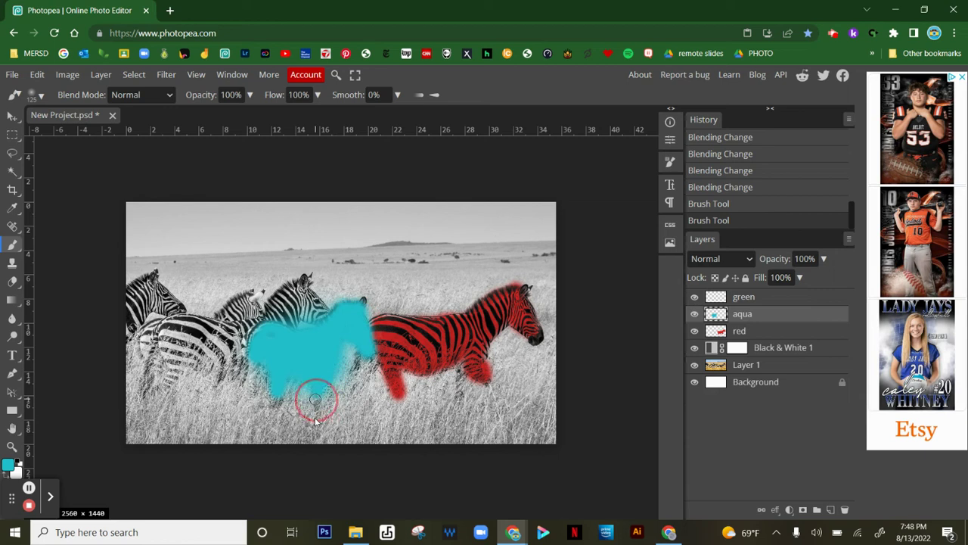
pyautogui.moveTo(324, 407)
pyautogui.mouseDown()
pyautogui.moveTo(328, 372)
pyautogui.moveTo(265, 340)
pyautogui.moveTo(277, 357)
pyautogui.mouseUp()
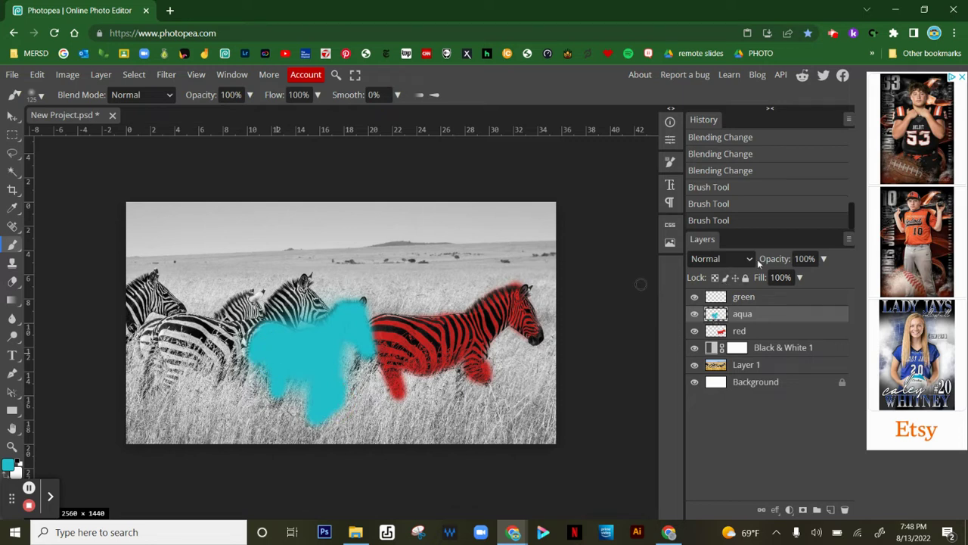
# Set the aqua layer to Multiply blending and zoom in twice on the aqua zebra.
pyautogui.click(754, 258)
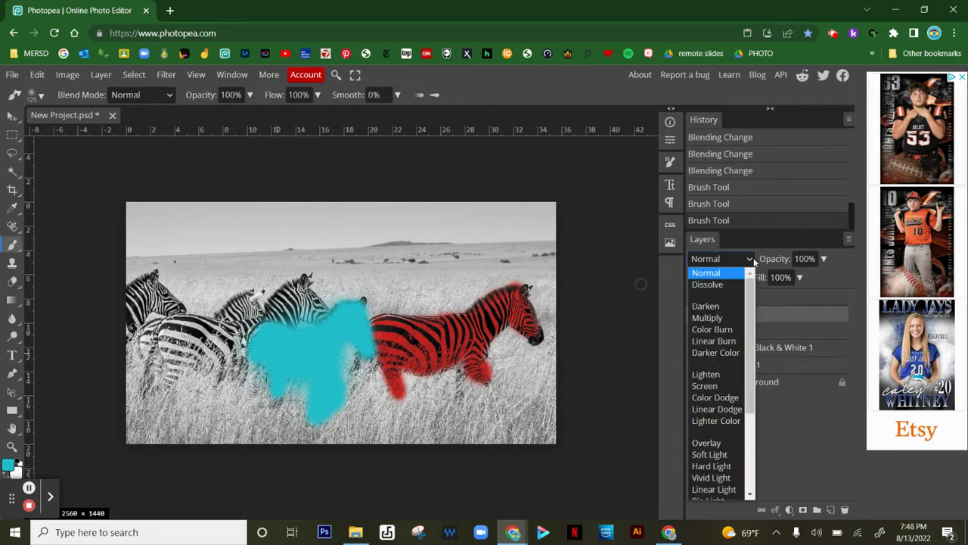
pyautogui.click(739, 321)
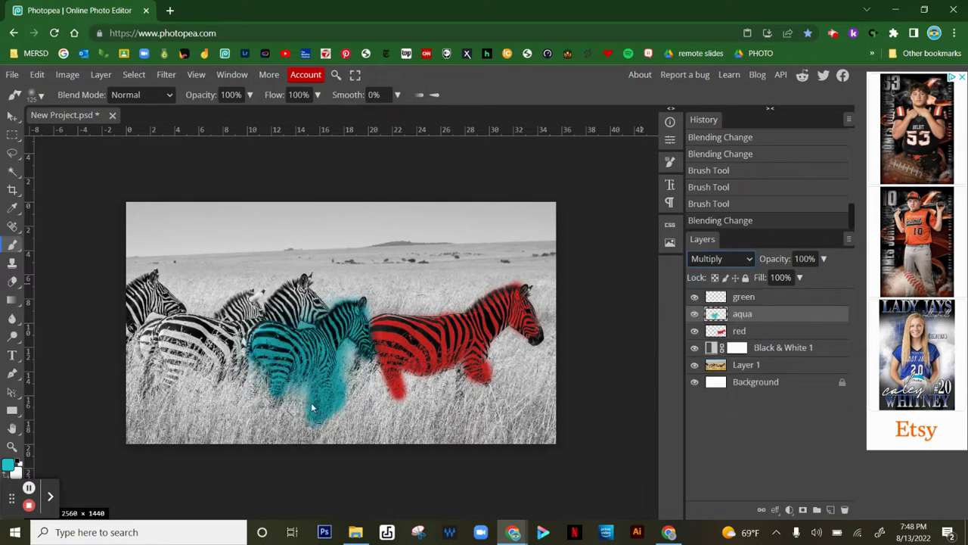
pyautogui.click(12, 447)
pyautogui.click(305, 396)
pyautogui.click(312, 397)
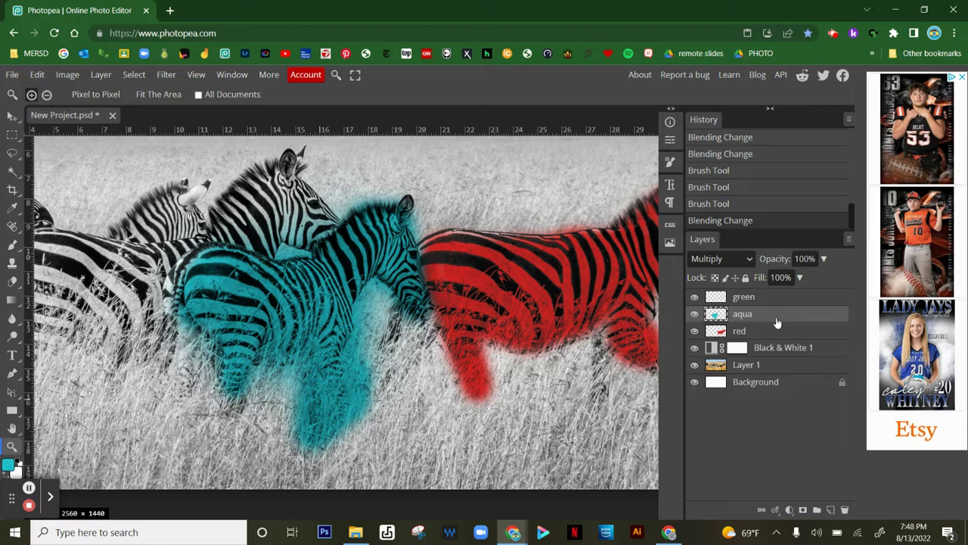
# Add a raster mask to the aqua layer and target the mask for painting.
pyautogui.click(805, 510)
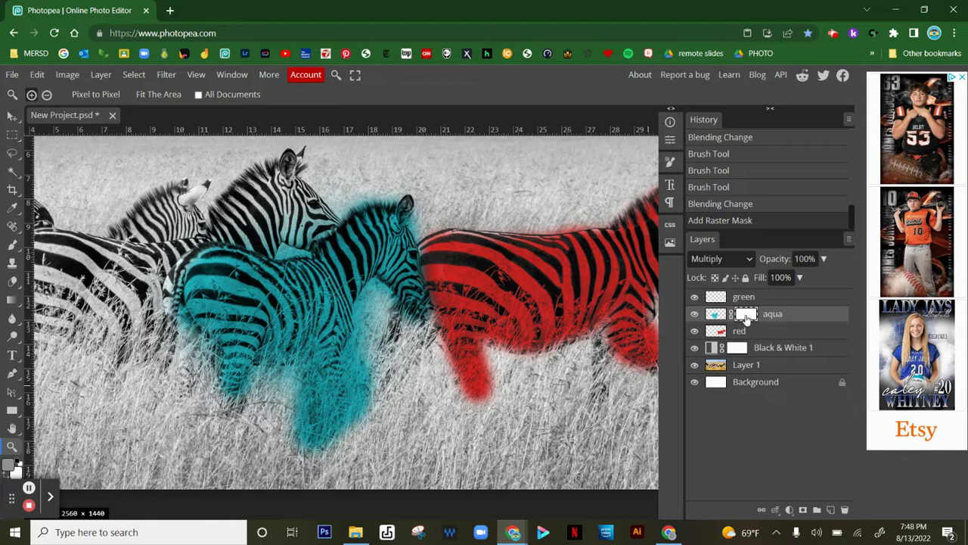
pyautogui.click(714, 315)
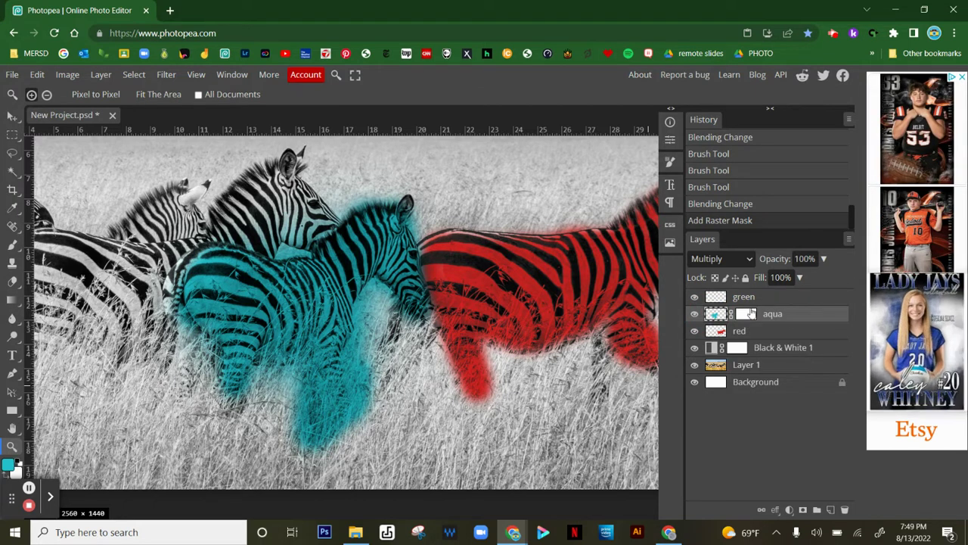
pyautogui.click(754, 315)
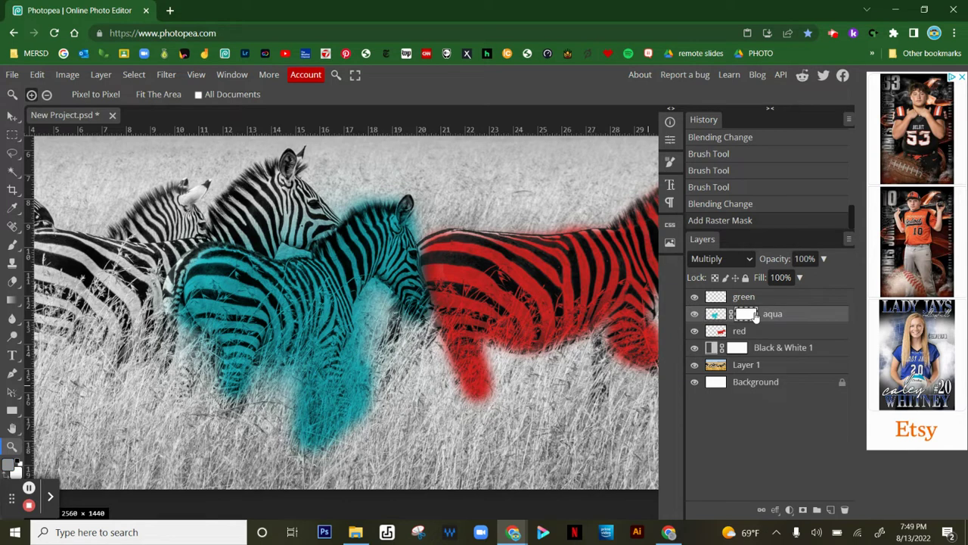
pyautogui.click(19, 249)
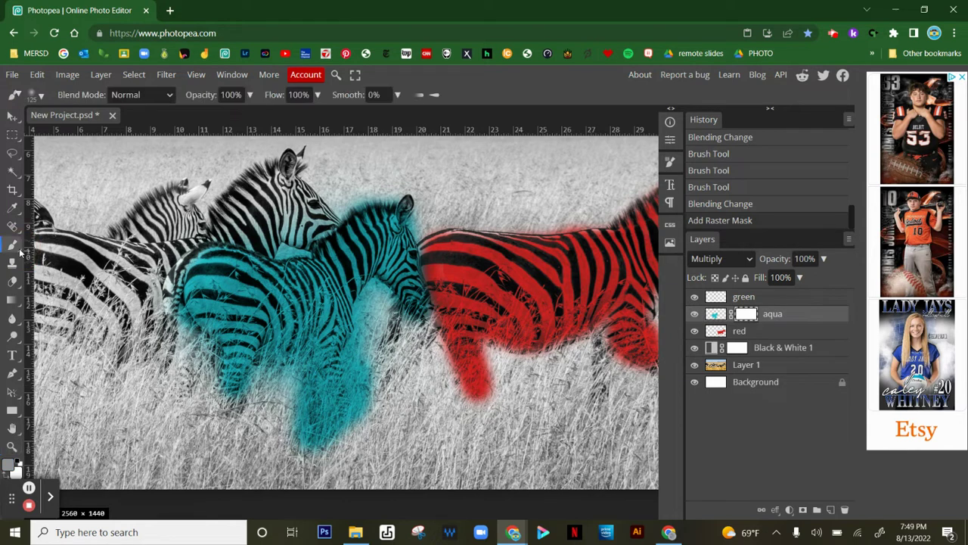
# Reset to black foreground and mask the aqua tint off the grass between the legs.
pyautogui.click(21, 463)
pyautogui.click(6, 474)
pyautogui.moveTo(366, 408)
pyautogui.mouseDown()
pyautogui.moveTo(370, 355)
pyautogui.moveTo(353, 447)
pyautogui.moveTo(325, 461)
pyautogui.moveTo(288, 456)
pyautogui.moveTo(284, 400)
pyautogui.mouseUp()
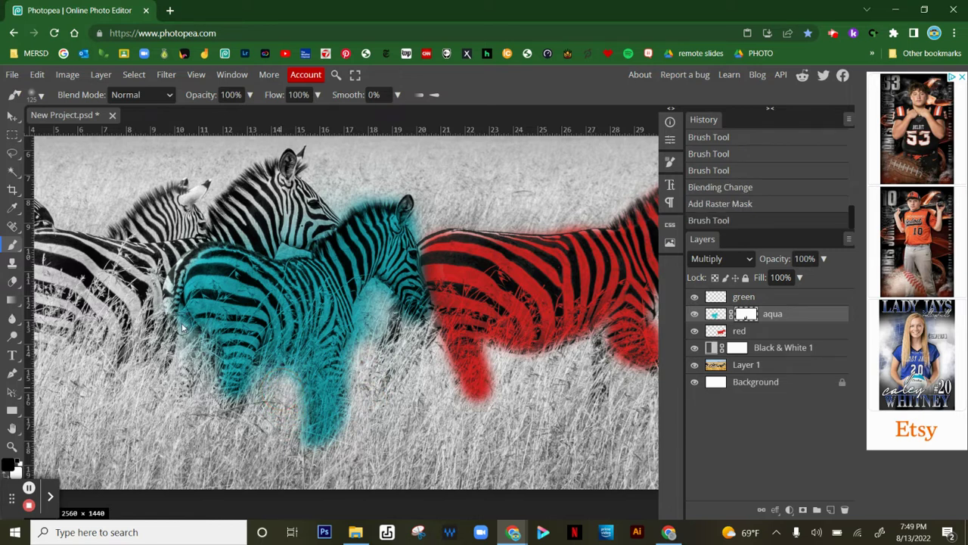
# Mask out remaining aqua spill at the zebra's left edge, below the neck, and around the legs.
pyautogui.moveTo(182, 322)
pyautogui.mouseDown()
pyautogui.moveTo(168, 313)
pyautogui.moveTo(187, 318)
pyautogui.mouseUp()
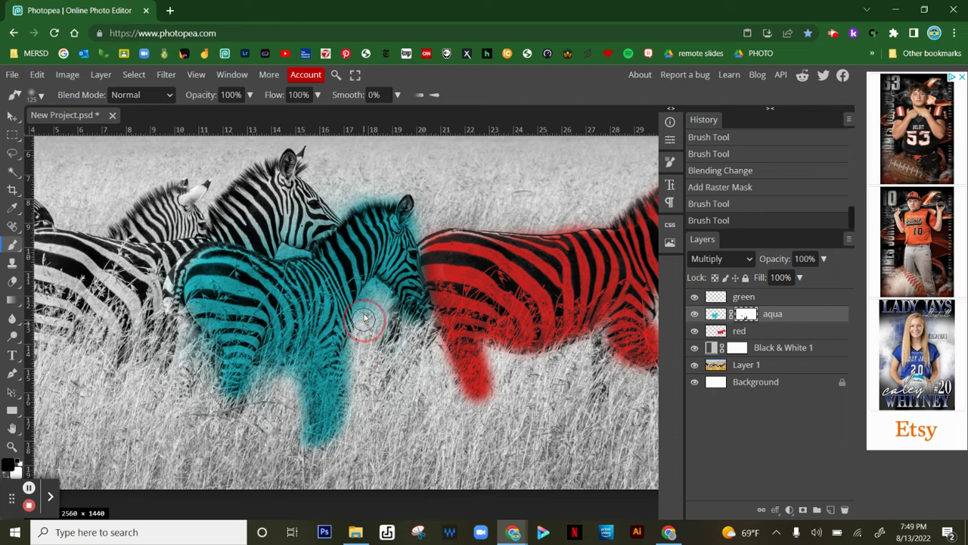
pyautogui.moveTo(366, 302)
pyautogui.mouseDown()
pyautogui.moveTo(385, 307)
pyautogui.moveTo(389, 325)
pyautogui.moveTo(373, 371)
pyautogui.mouseUp()
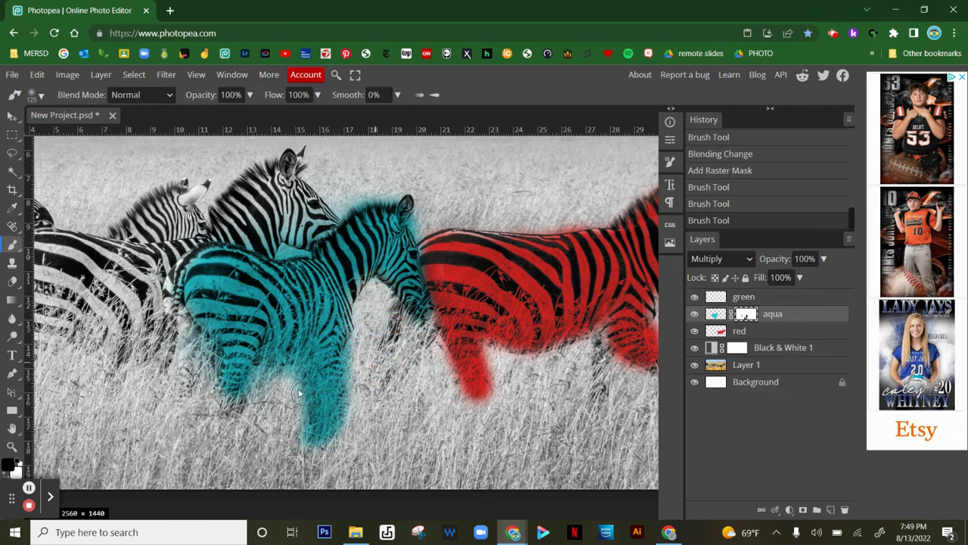
pyautogui.moveTo(290, 382)
pyautogui.mouseDown()
pyautogui.moveTo(297, 439)
pyautogui.moveTo(288, 377)
pyautogui.moveTo(276, 368)
pyautogui.moveTo(255, 395)
pyautogui.mouseUp()
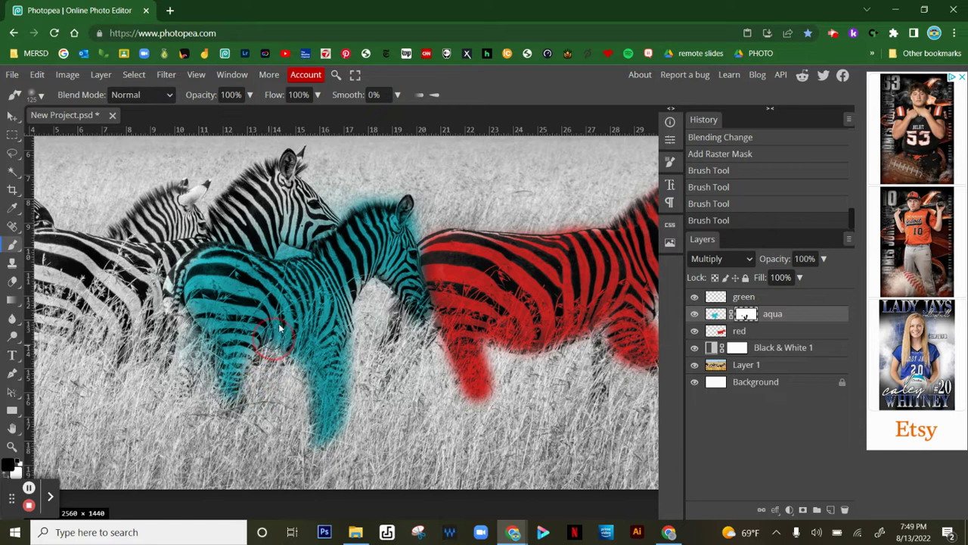
pyautogui.moveTo(279, 326)
pyautogui.mouseDown()
pyautogui.moveTo(295, 289)
pyautogui.moveTo(288, 379)
pyautogui.moveTo(285, 288)
pyautogui.moveTo(290, 370)
pyautogui.moveTo(298, 314)
pyautogui.mouseUp()
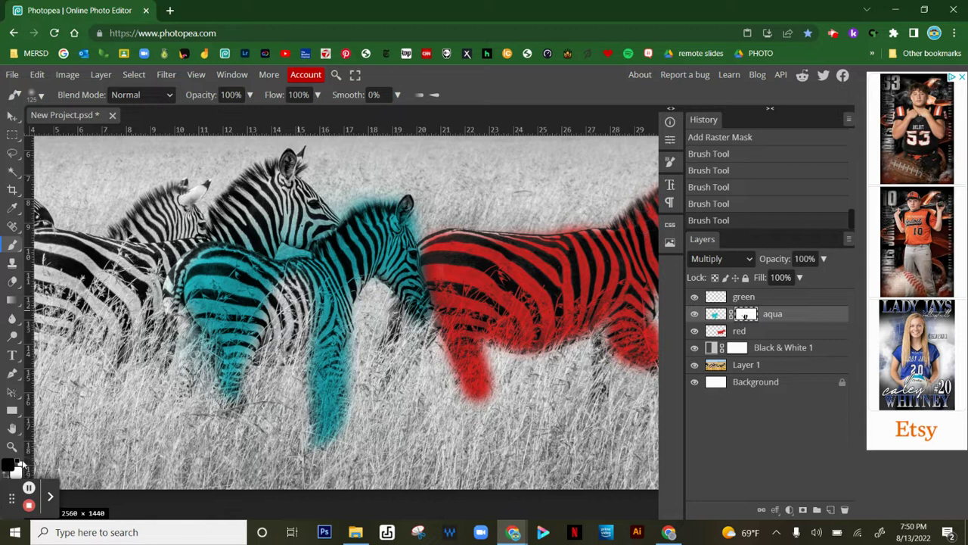
# Switch to white and paint the aqua back onto the zebra's neck and shoulder on the mask.
pyautogui.press('x')
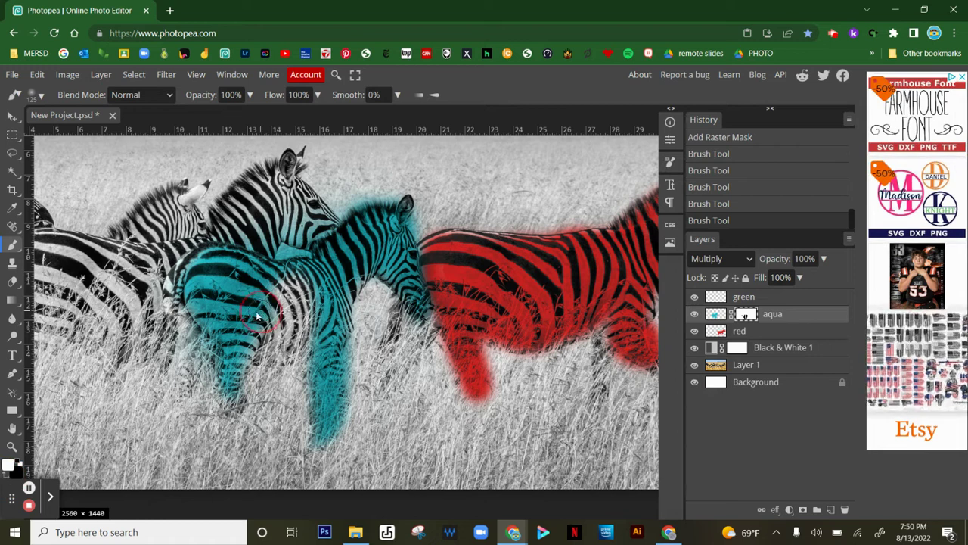
pyautogui.moveTo(301, 291)
pyautogui.mouseDown()
pyautogui.moveTo(251, 335)
pyautogui.moveTo(281, 333)
pyautogui.moveTo(303, 316)
pyautogui.moveTo(290, 338)
pyautogui.moveTo(275, 339)
pyautogui.moveTo(256, 335)
pyautogui.moveTo(225, 295)
pyautogui.mouseUp()
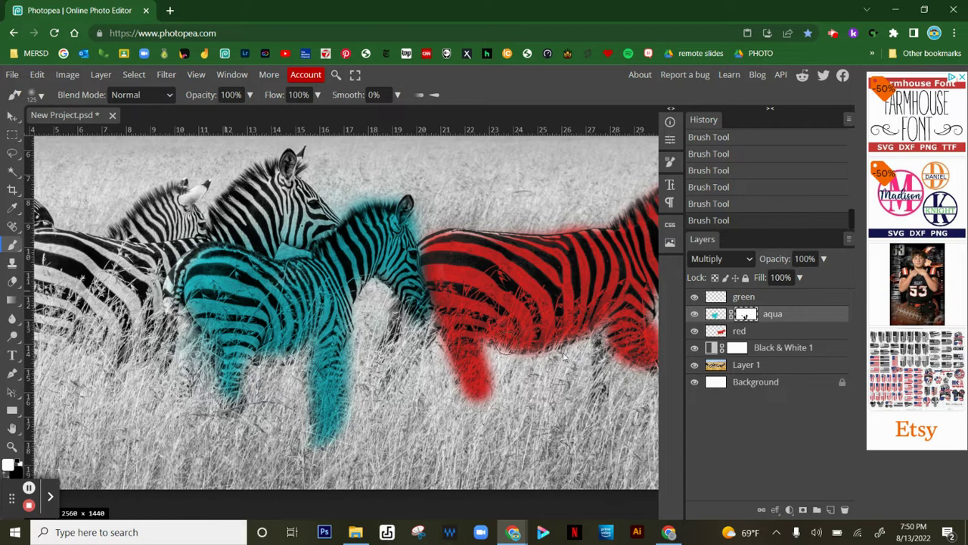
# Add a raster mask to the red layer.
pyautogui.hscroll(5, 529, 380)
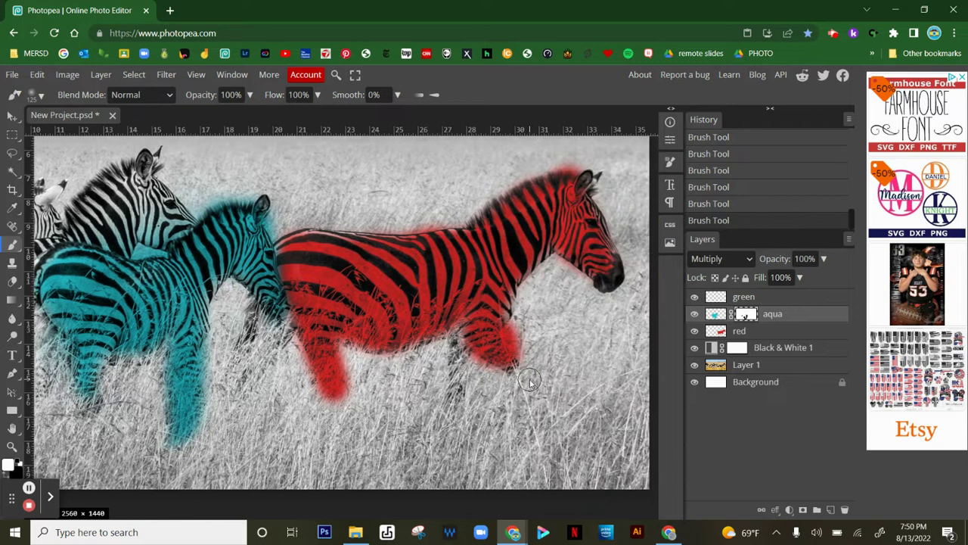
pyautogui.hscroll(2, 529, 381)
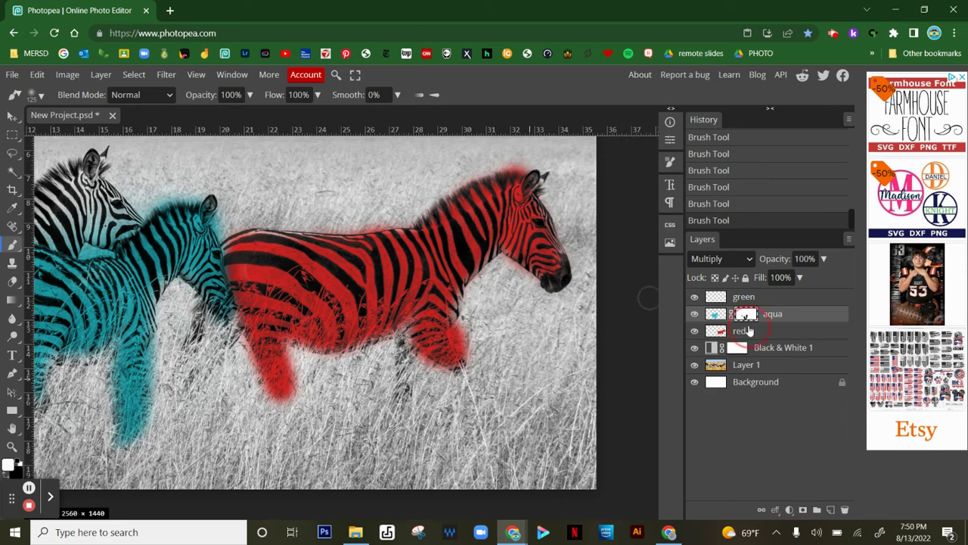
pyautogui.click(748, 332)
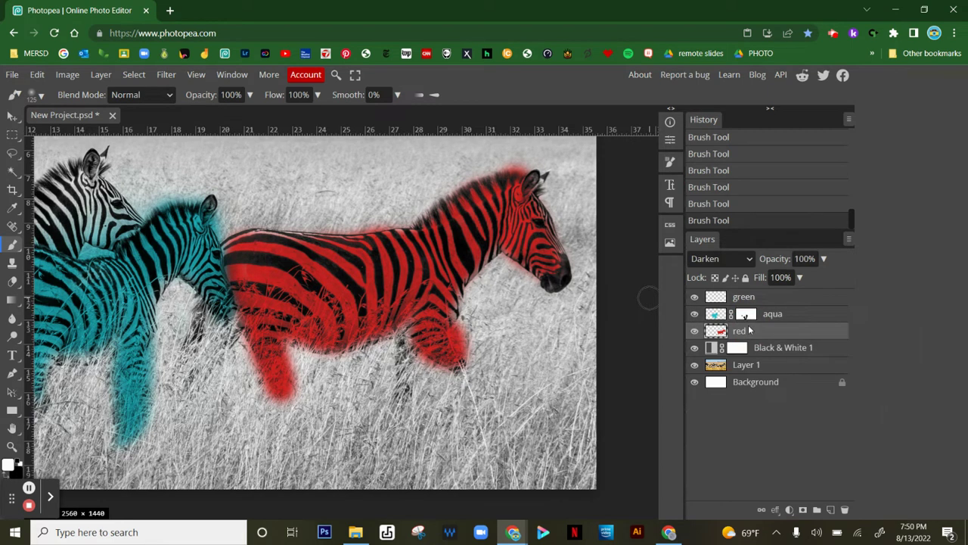
pyautogui.click(804, 510)
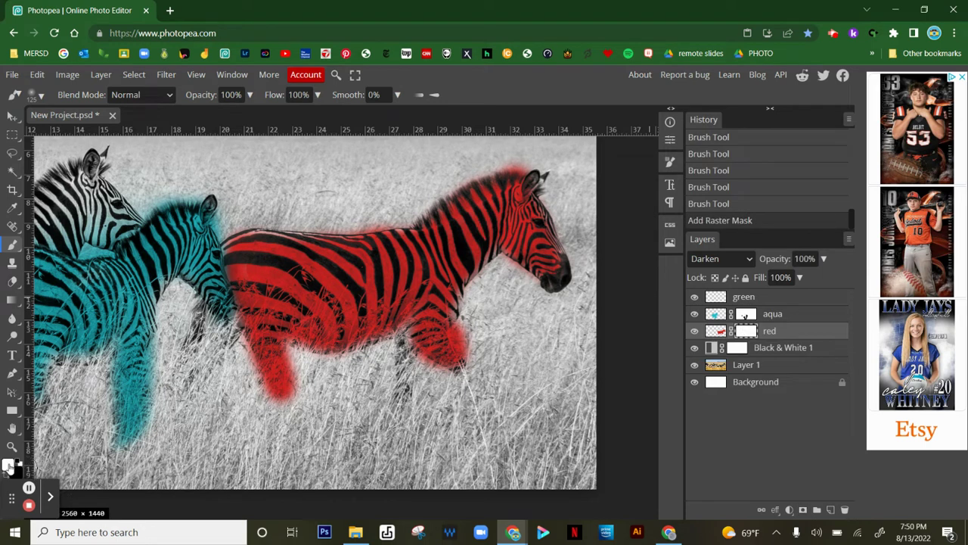
# Set the foreground painting colour to near-black 040404.
pyautogui.click(9, 465)
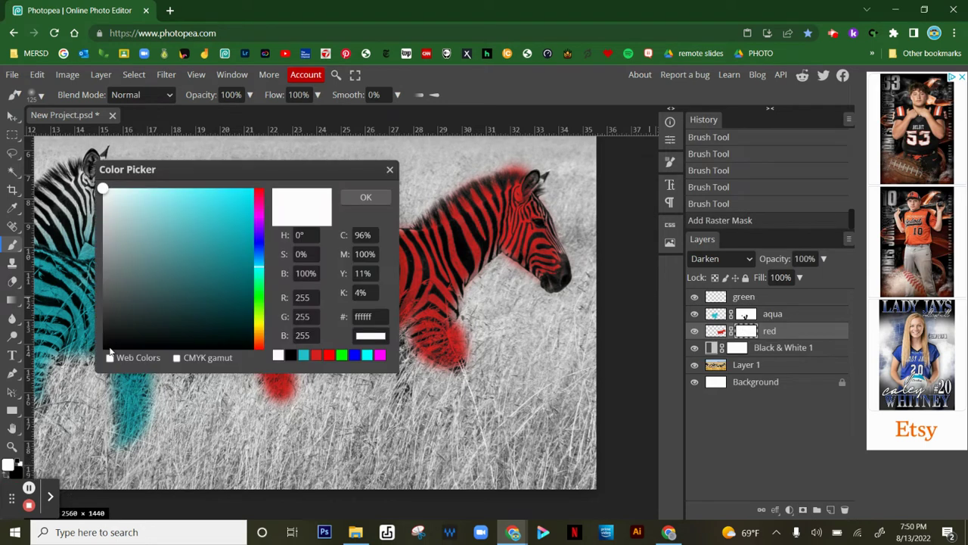
pyautogui.click(105, 347)
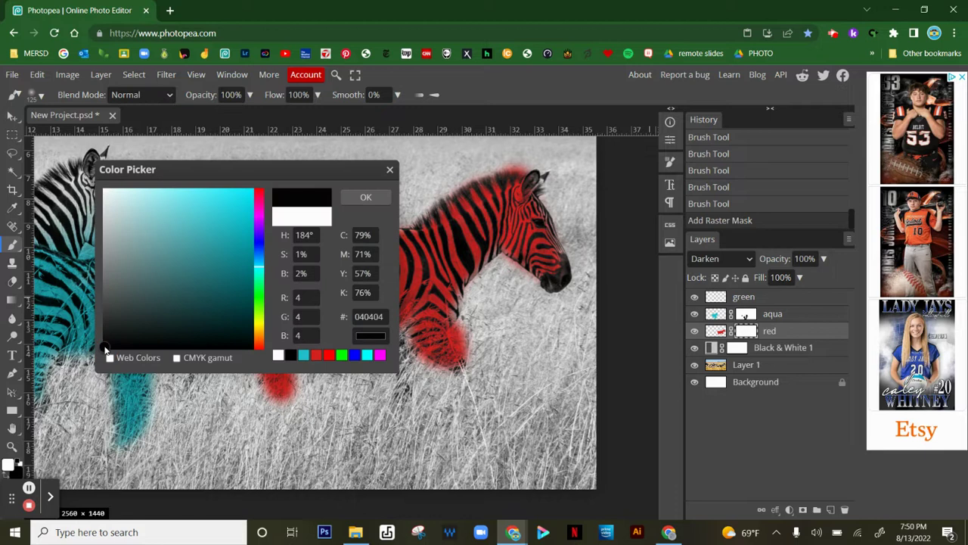
pyautogui.click(366, 198)
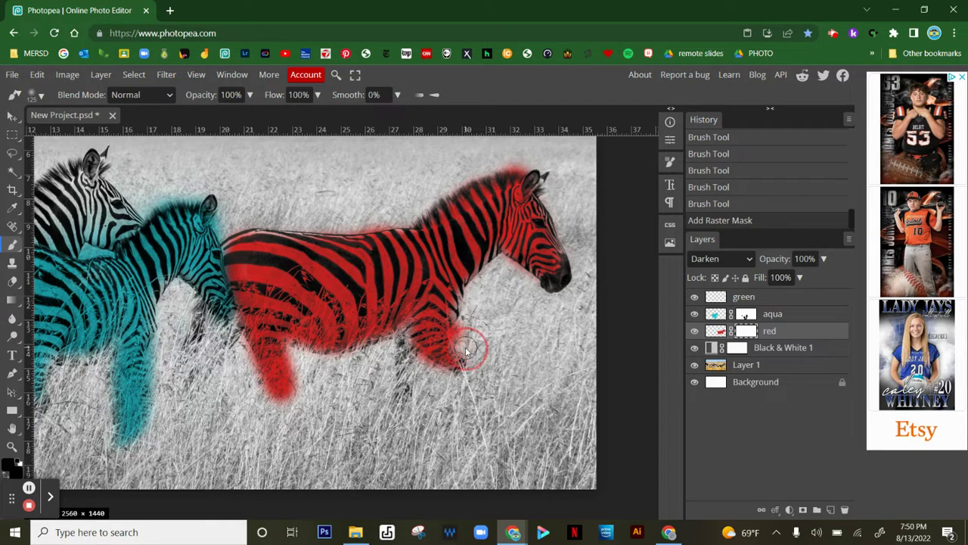
# Mask the red overspill around the hind and front legs and above the mane, then touch up the aqua zebra's hind leg.
pyautogui.moveTo(465, 337); pyautogui.dragTo(481, 366)
pyautogui.moveTo(276, 395)
pyautogui.mouseDown()
pyautogui.moveTo(293, 372)
pyautogui.moveTo(279, 393)
pyautogui.moveTo(332, 378)
pyautogui.mouseUp()
pyautogui.moveTo(523, 161)
pyautogui.mouseDown()
pyautogui.moveTo(446, 169)
pyautogui.moveTo(349, 225)
pyautogui.moveTo(283, 210)
pyautogui.moveTo(280, 217)
pyautogui.mouseUp()
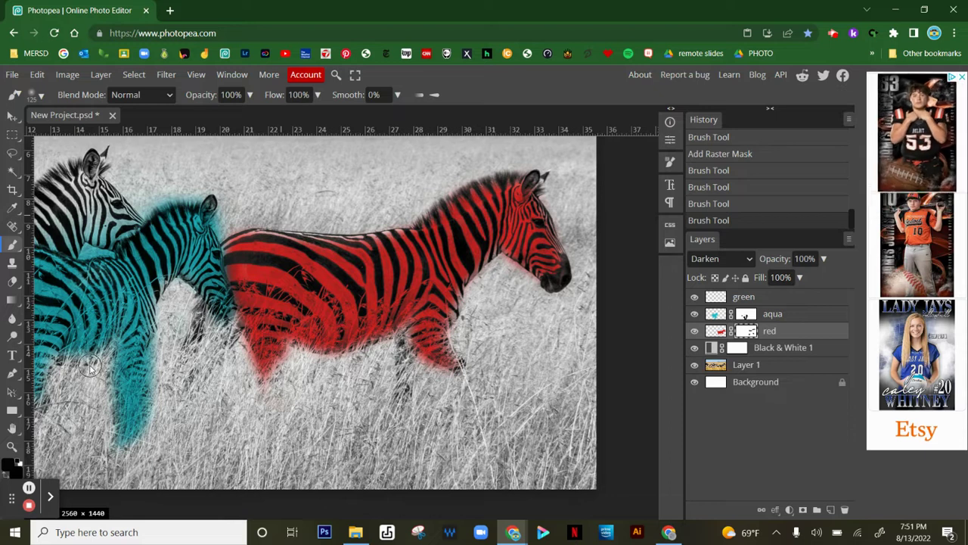
pyautogui.moveTo(113, 349); pyautogui.dragTo(118, 344)
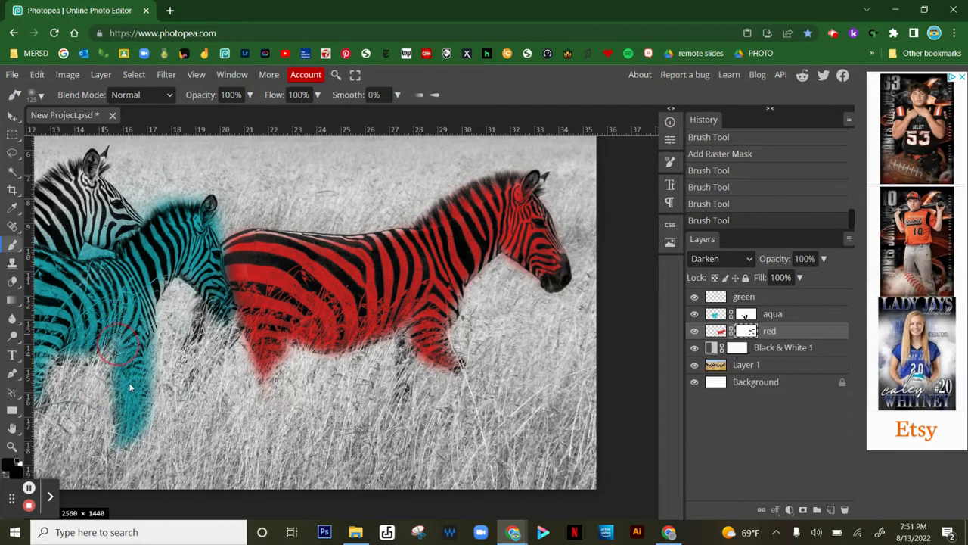
pyautogui.moveTo(130, 387)
pyautogui.mouseDown()
pyautogui.moveTo(117, 329)
pyautogui.moveTo(151, 391)
pyautogui.mouseUp()
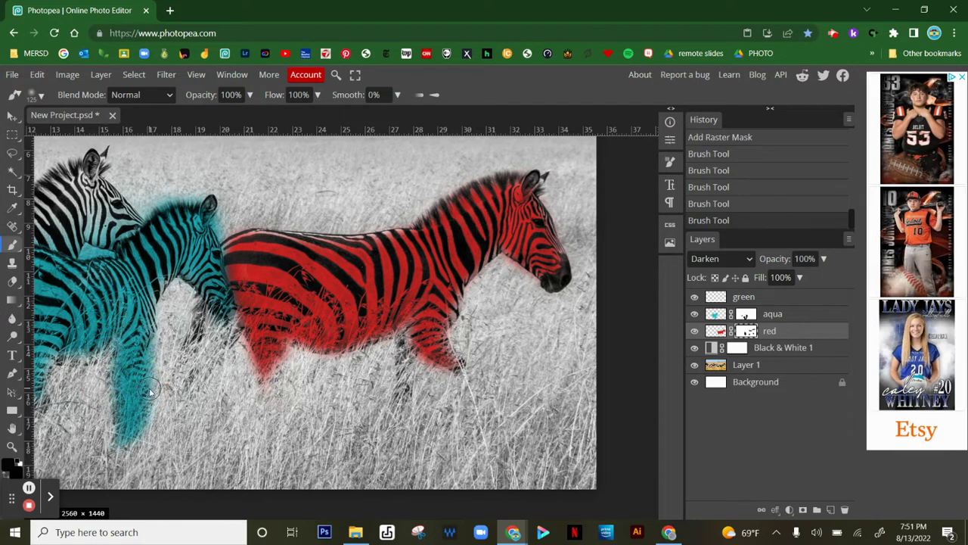